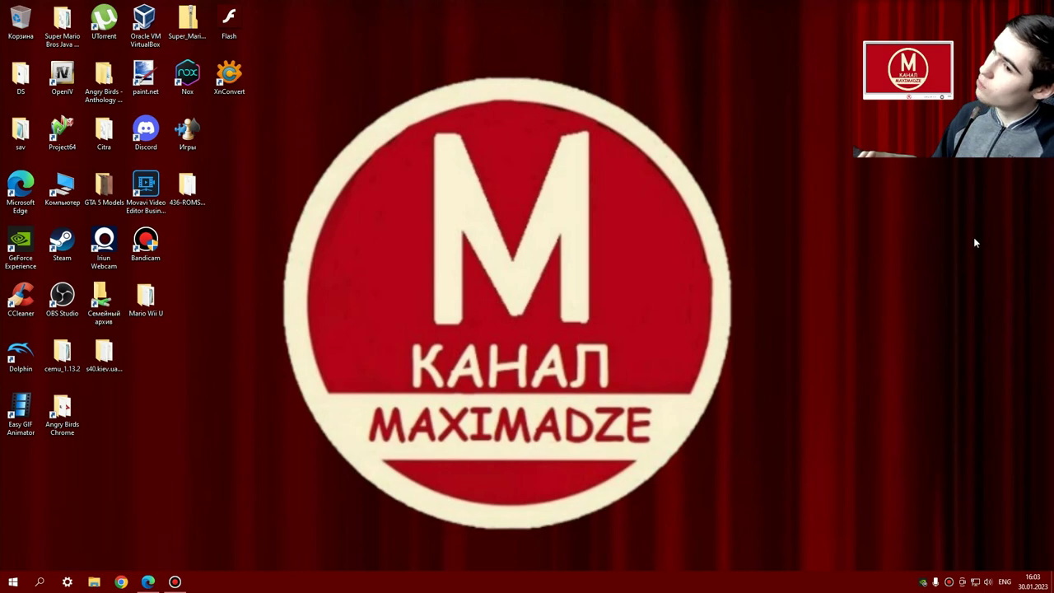
# - Bring up the Epic Games launcher download tab in Edge, then open the Start menu
pyautogui.click(149, 581)
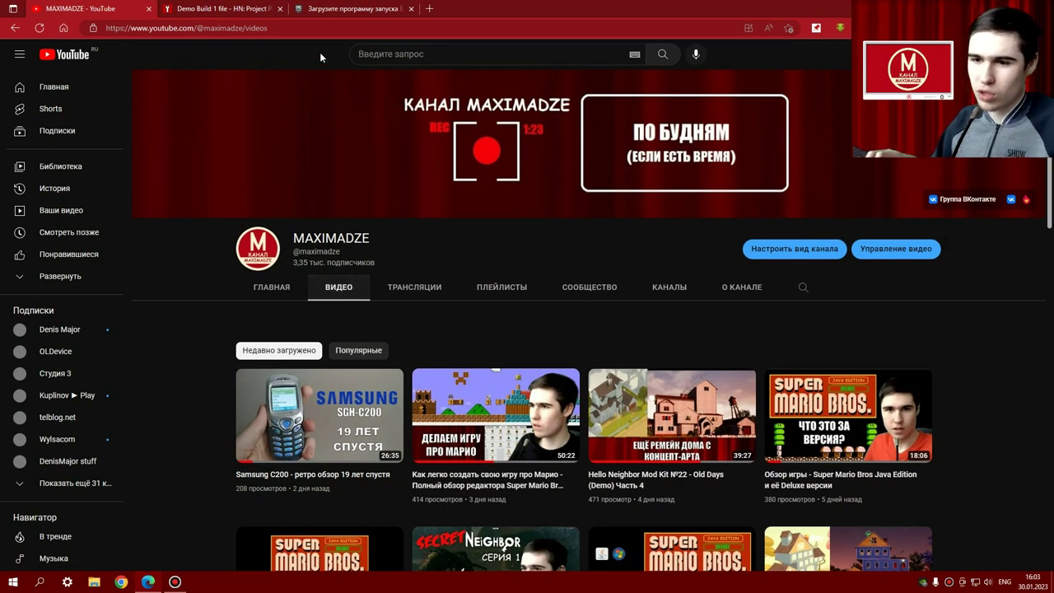
pyautogui.click(345, 8)
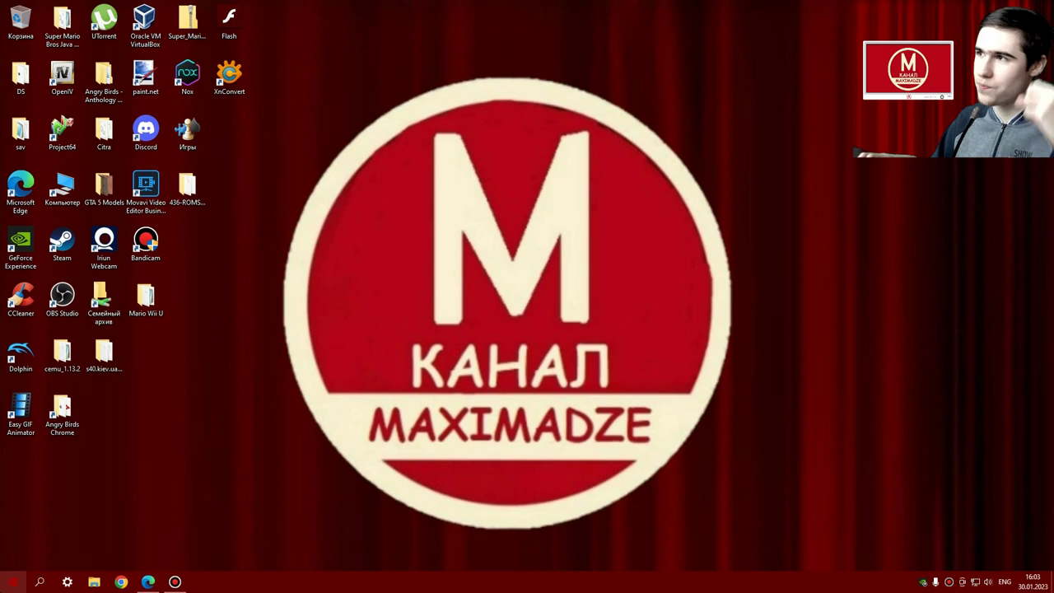
pyautogui.click(12, 580)
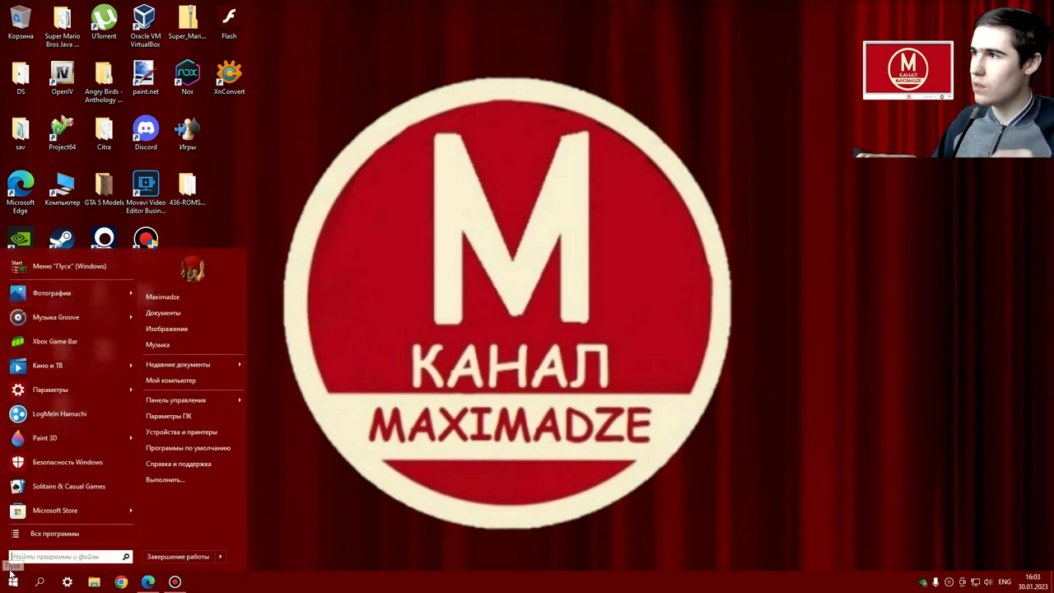
# - Launch Epic Games Launcher from the Start menu's All programs list
pyautogui.click(48, 533)
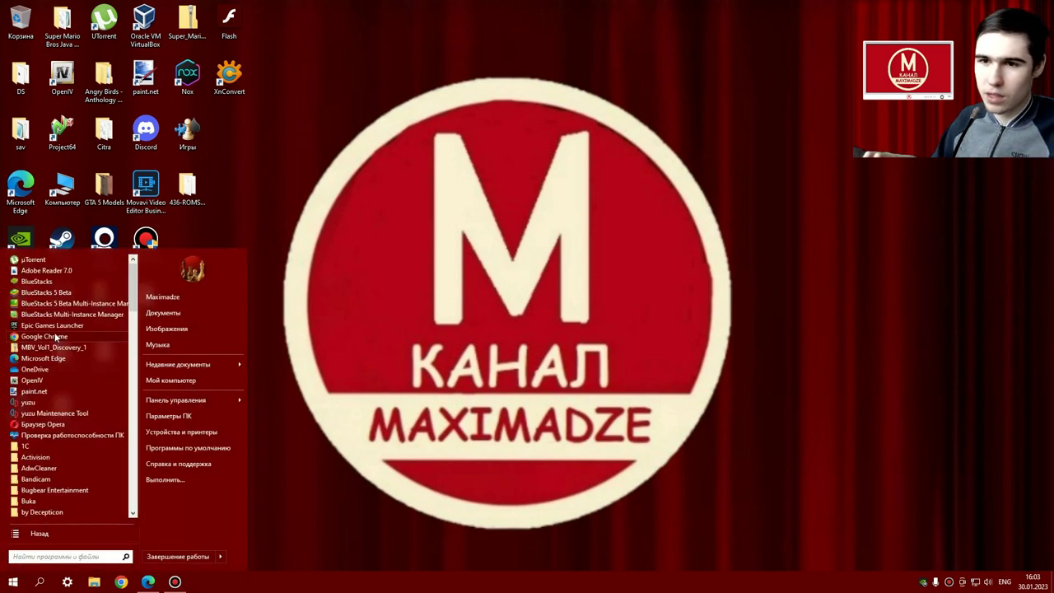
pyautogui.click(55, 336)
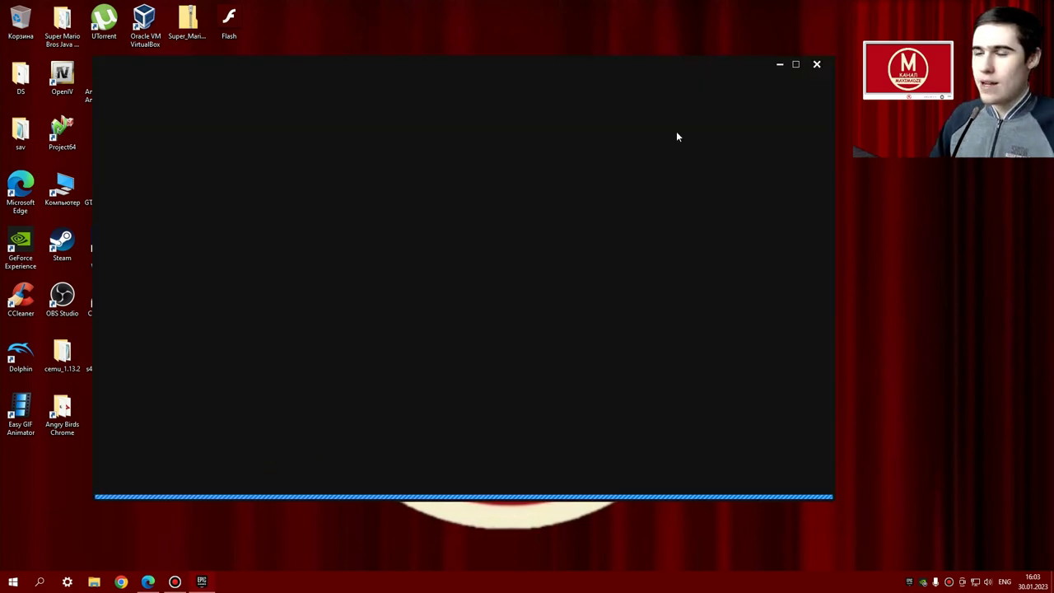
# - Maximize the Epic Games Launcher window and let the Store home page load
pyautogui.click(797, 65)
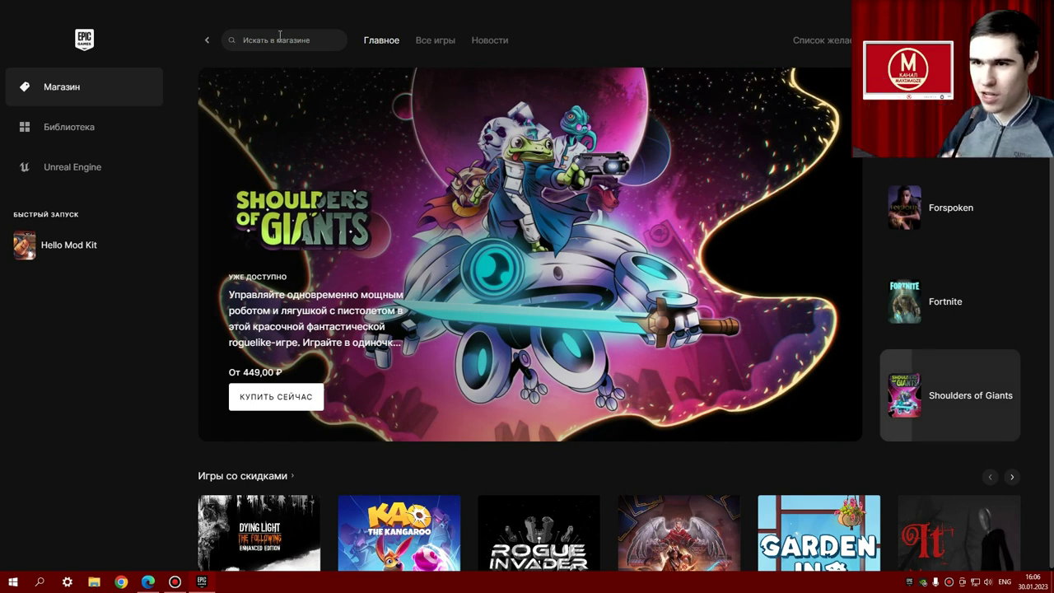
# - Search the store for 'hello nei', open Hello Neighbor Mod Kit, and launch Hello Mod Kit
pyautogui.click(279, 38)
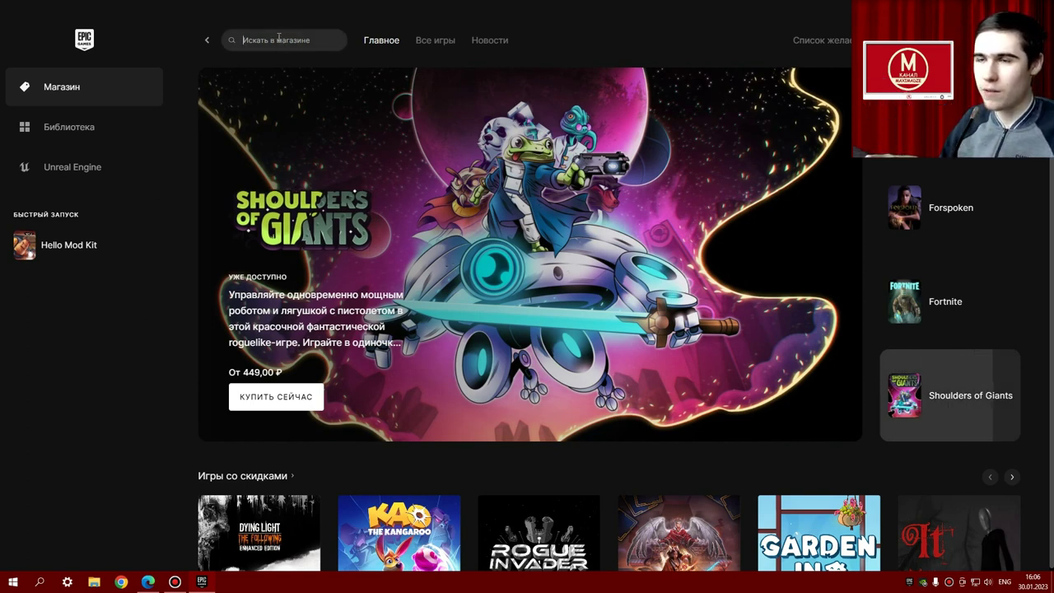
pyautogui.write('hello ')
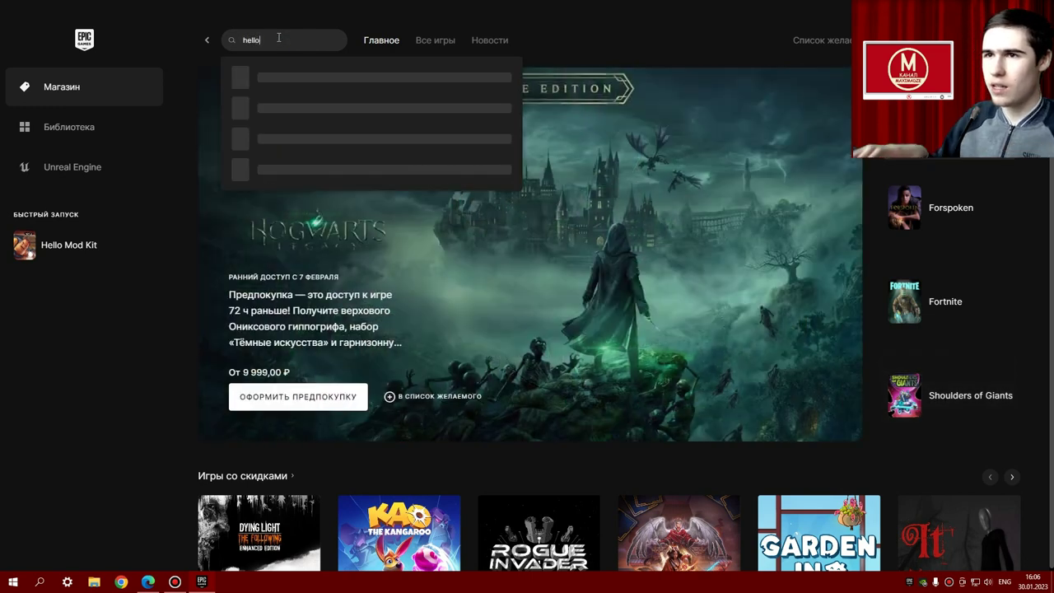
pyautogui.write('ne')
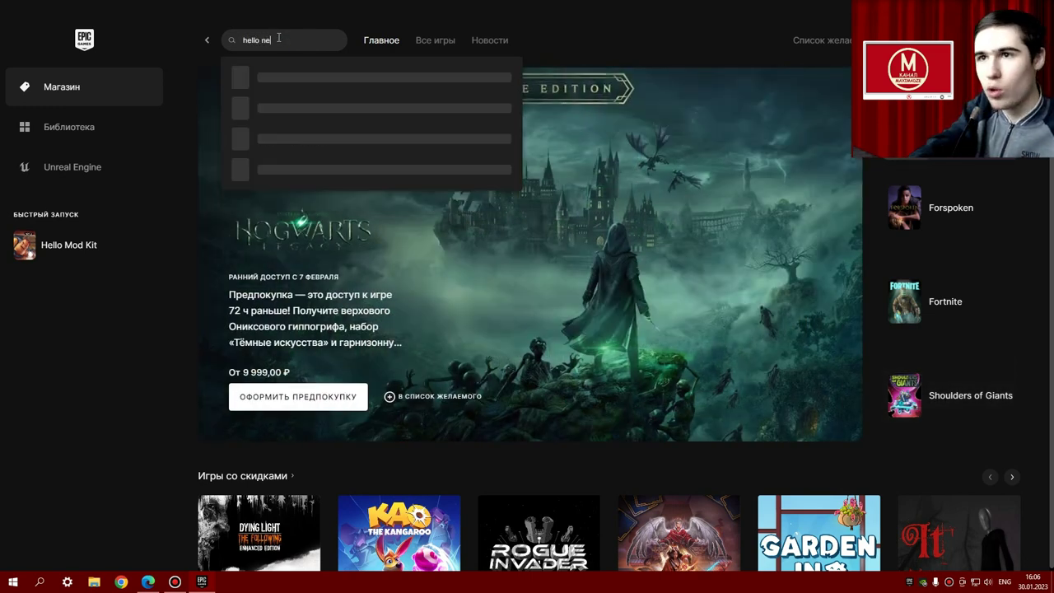
pyautogui.write('ighbor')
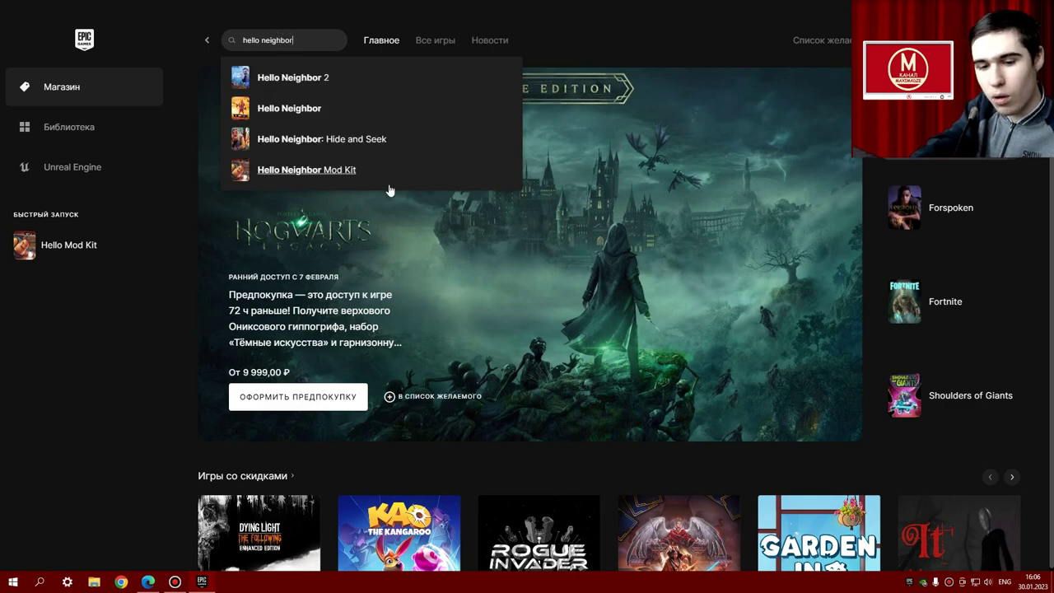
pyautogui.click(325, 171)
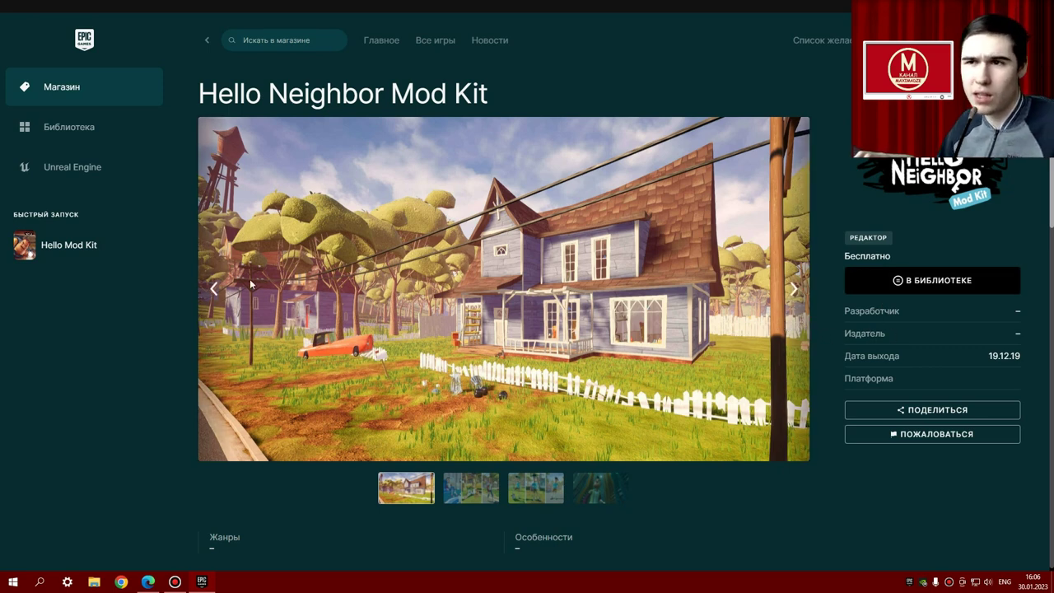
pyautogui.moveTo(78, 250)
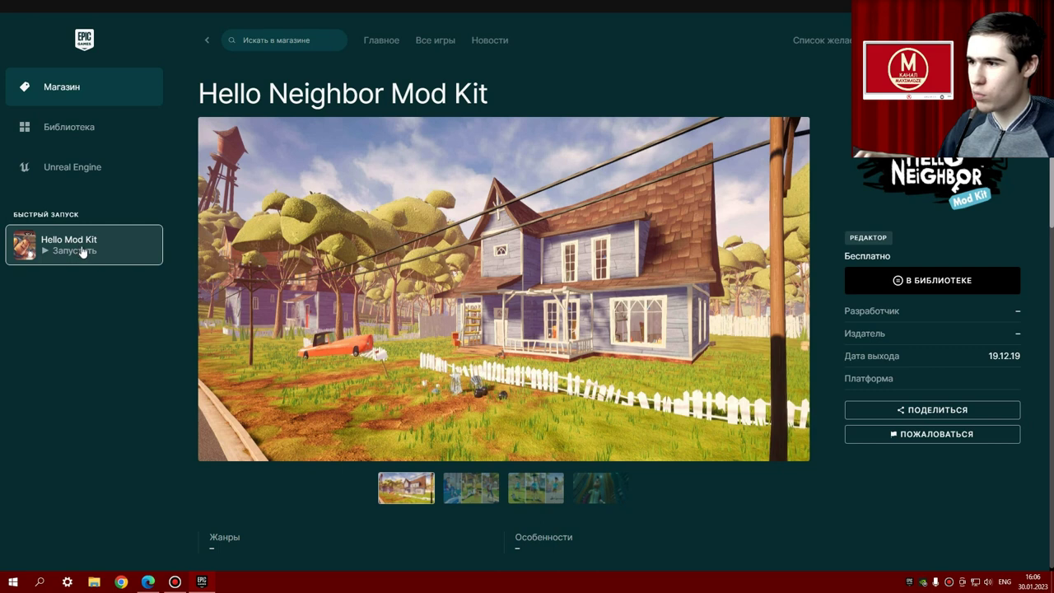
pyautogui.click(83, 251)
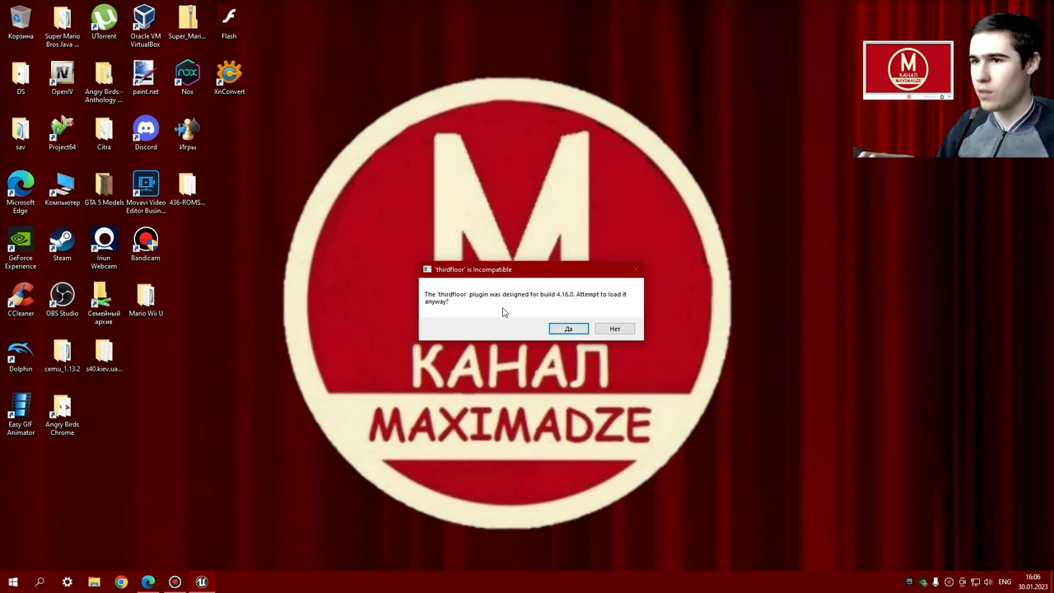
# - Accept loading the incompatible thirdfloor plugin, then return to Edge while the editor loads
pyautogui.click(579, 327)
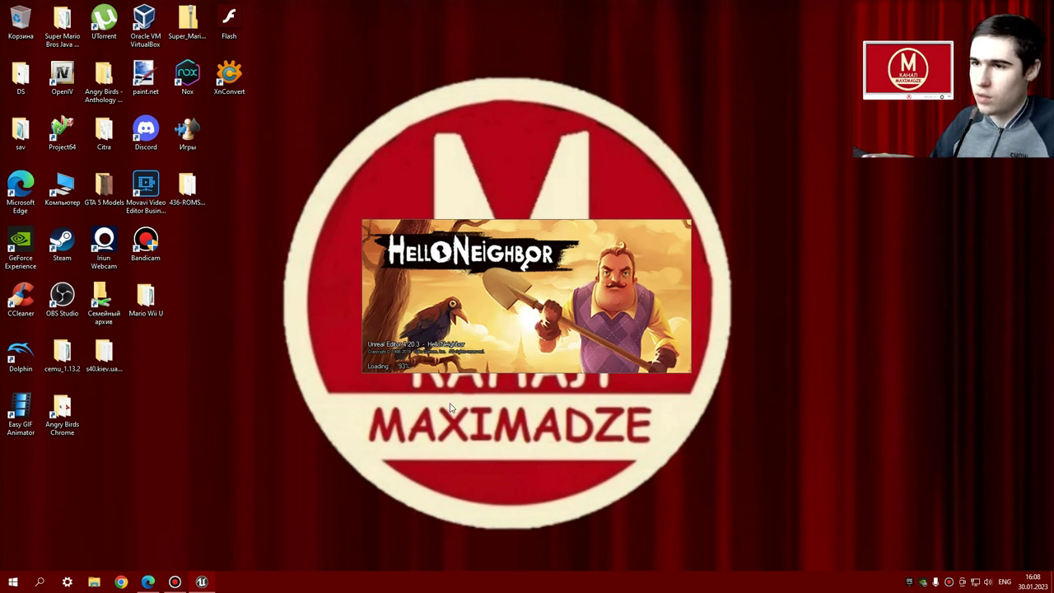
pyautogui.click(148, 581)
# - Switch to the Demo Build 1 tab and scroll through the page
pyautogui.click(220, 7)
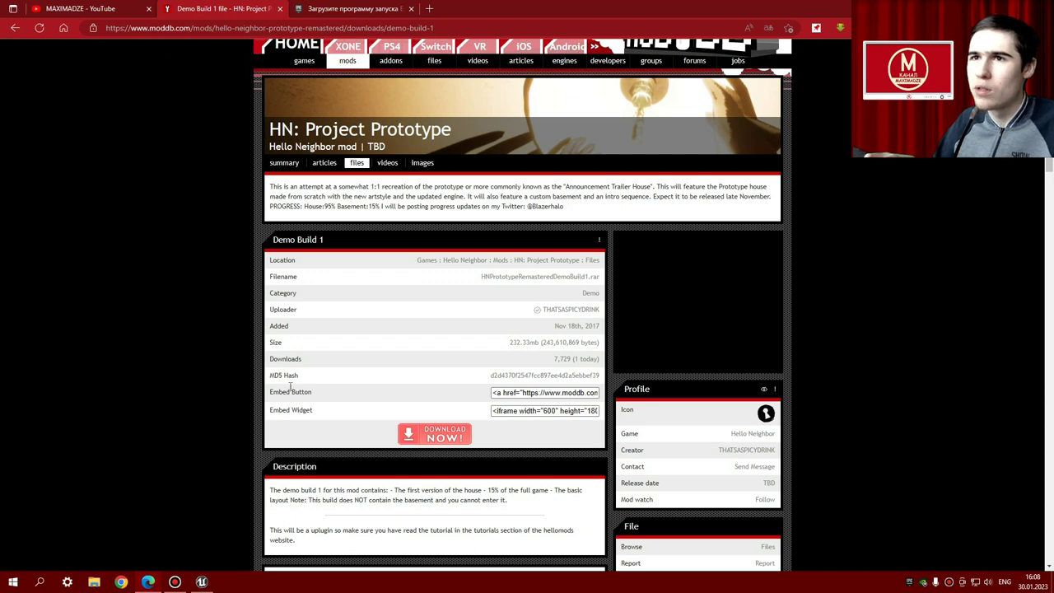
pyautogui.scroll(1, 396, 379)
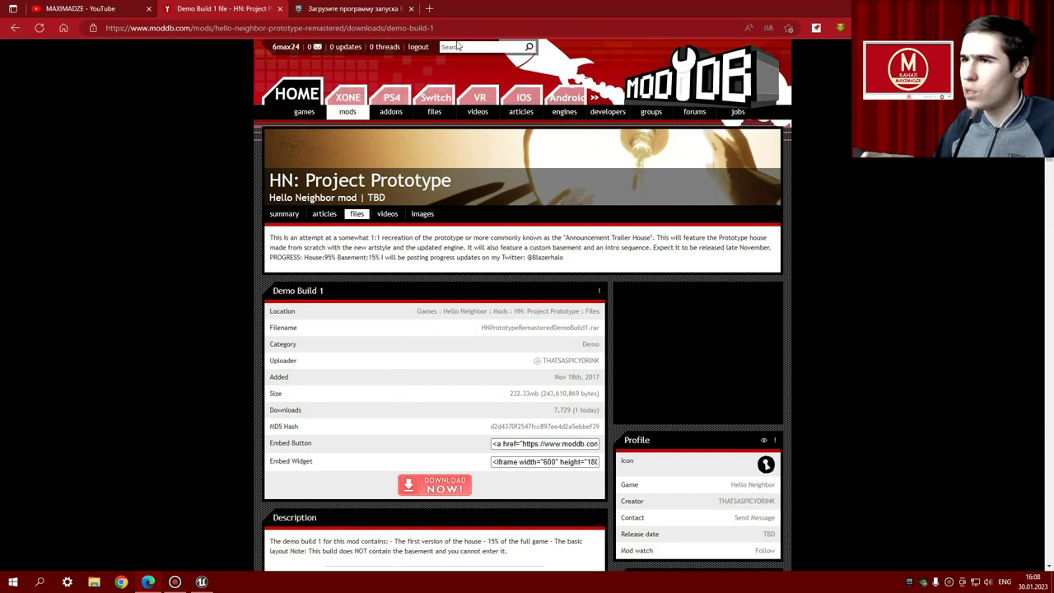
pyautogui.scroll(-4, 417, 367)
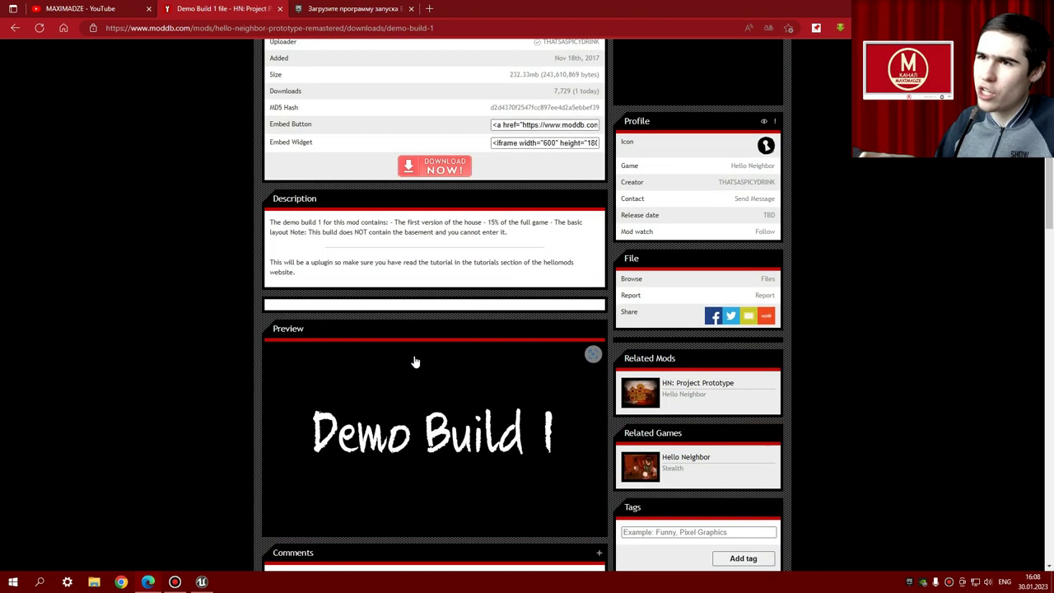
pyautogui.scroll(-5, 417, 360)
pyautogui.scroll(5, 418, 354)
pyautogui.scroll(4, 456, 377)
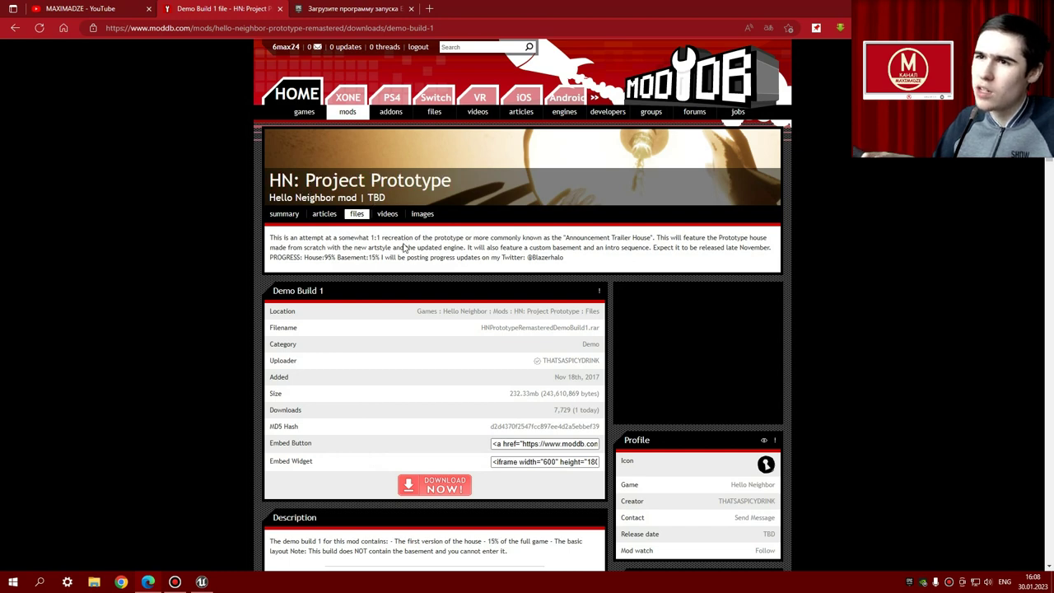
pyautogui.scroll(-2, 437, 349)
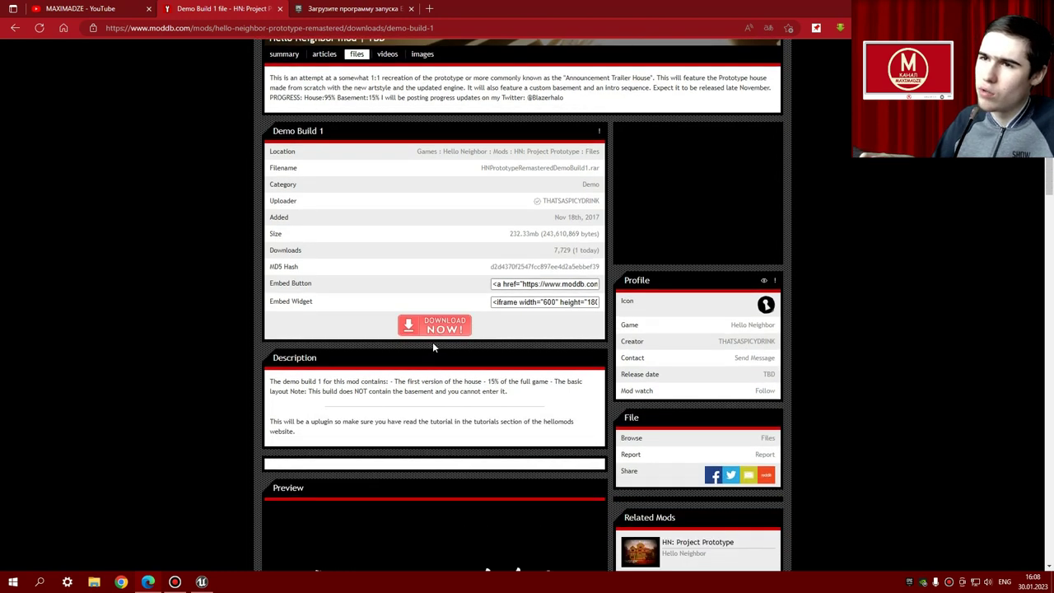
pyautogui.scroll(-3, 429, 342)
pyautogui.scroll(4, 412, 358)
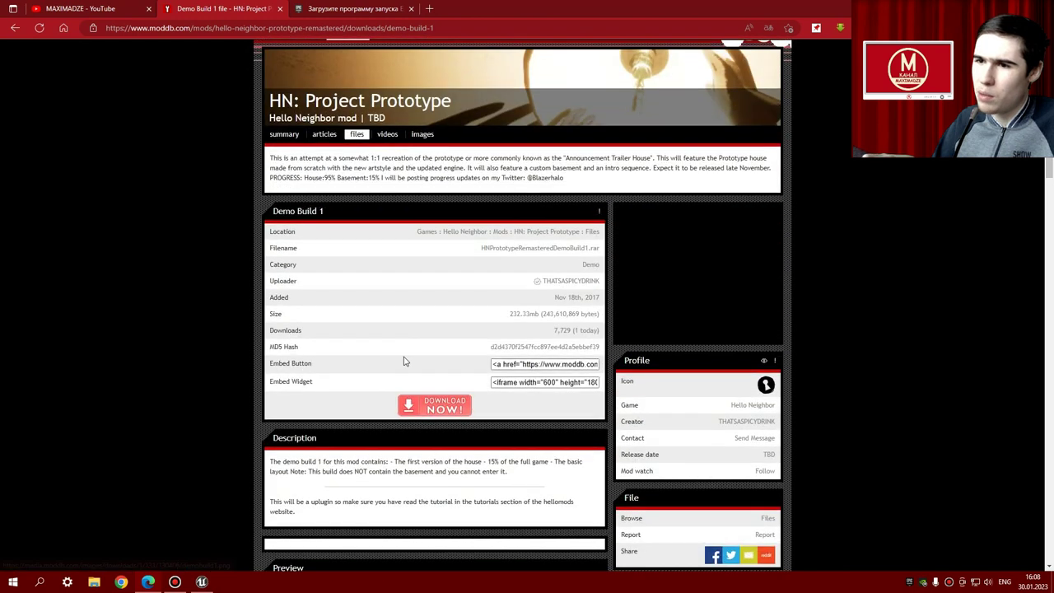
# - Go back in history to the HN: Project Prototype mod summary page and review it
pyautogui.click(15, 28)
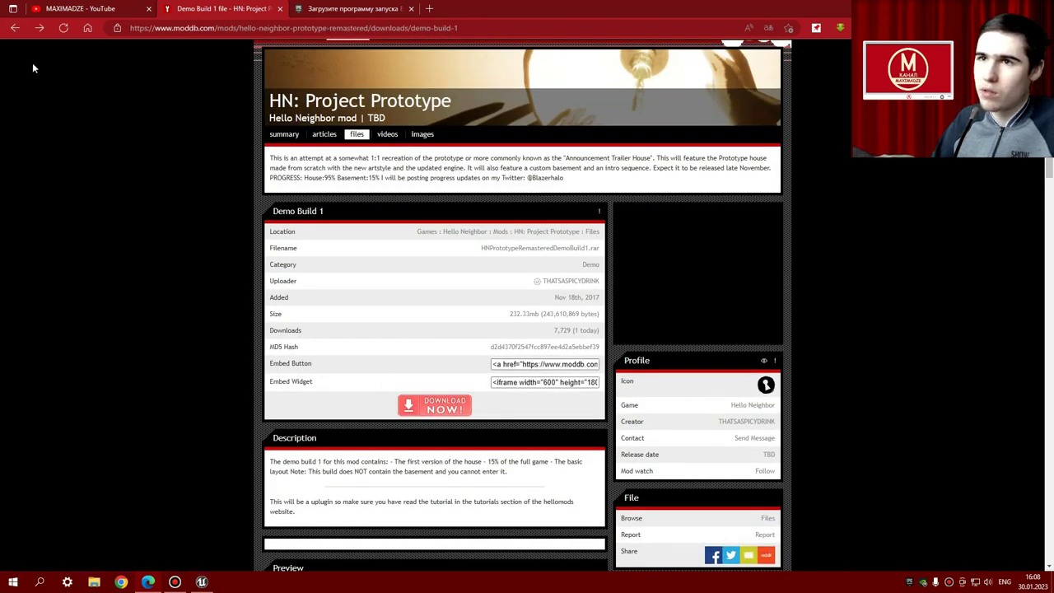
pyautogui.click(15, 29)
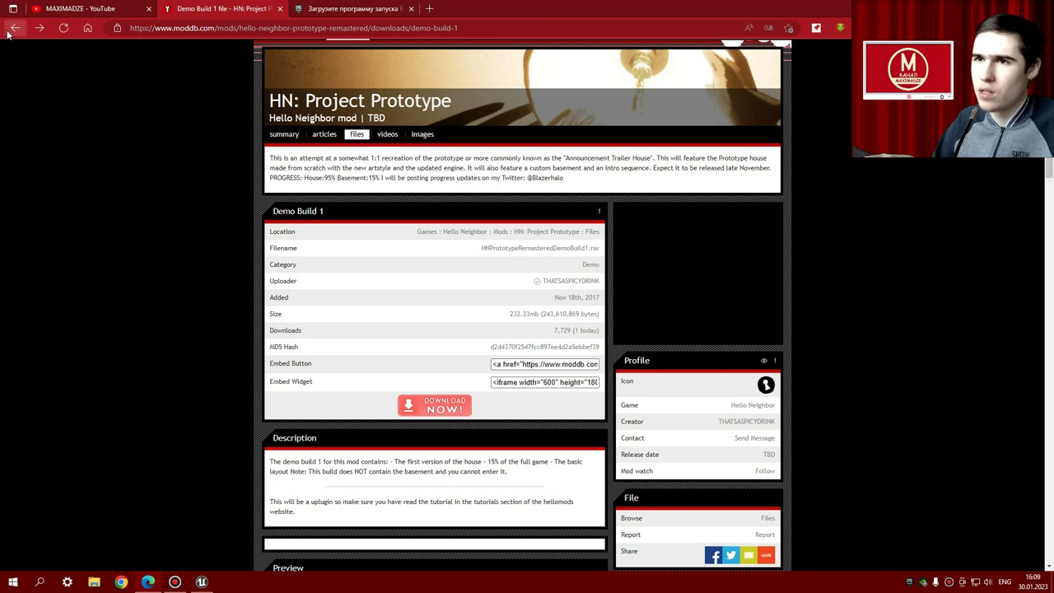
pyautogui.scroll(-5, 283, 168)
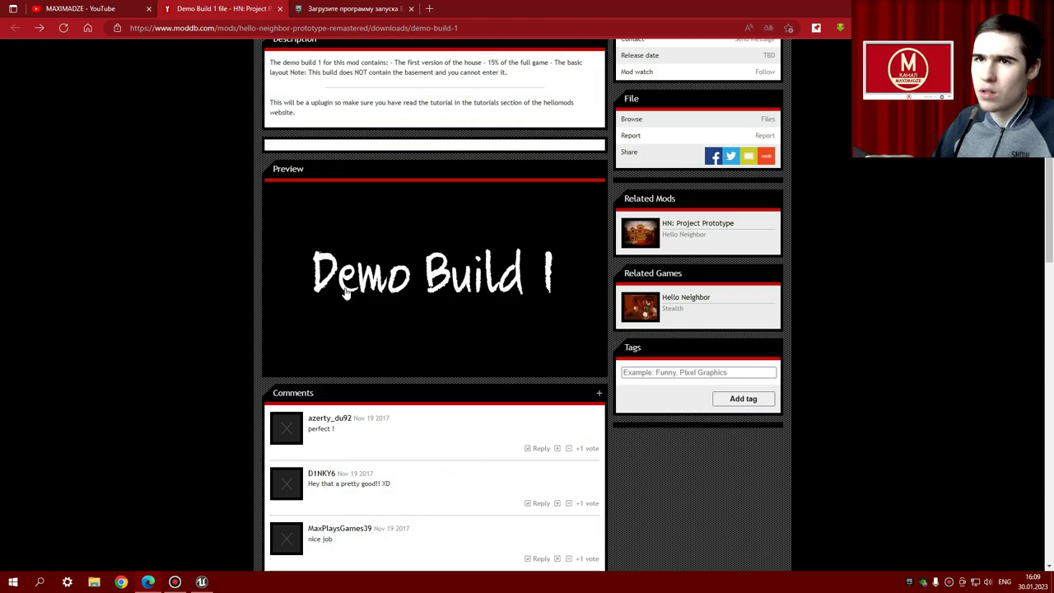
pyautogui.scroll(-2, 348, 288)
pyautogui.scroll(8, 219, 214)
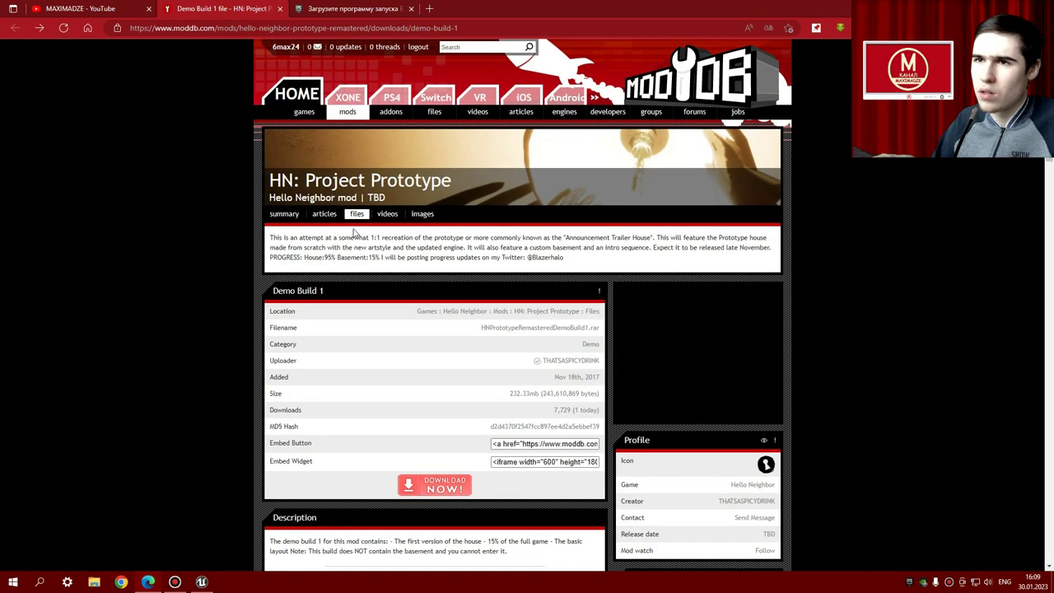
pyautogui.click(354, 186)
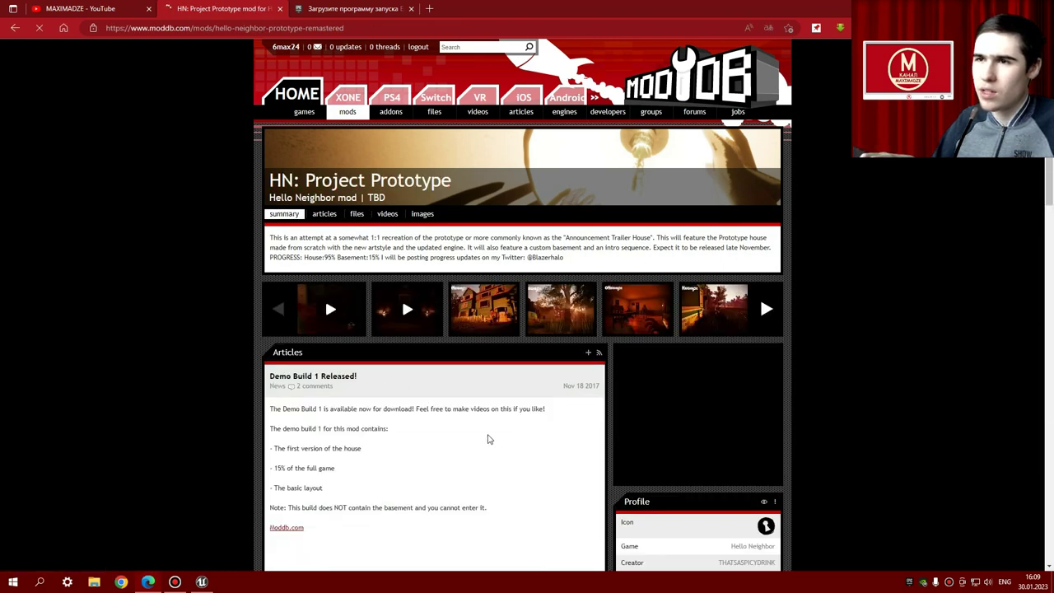
pyautogui.scroll(-2, 447, 368)
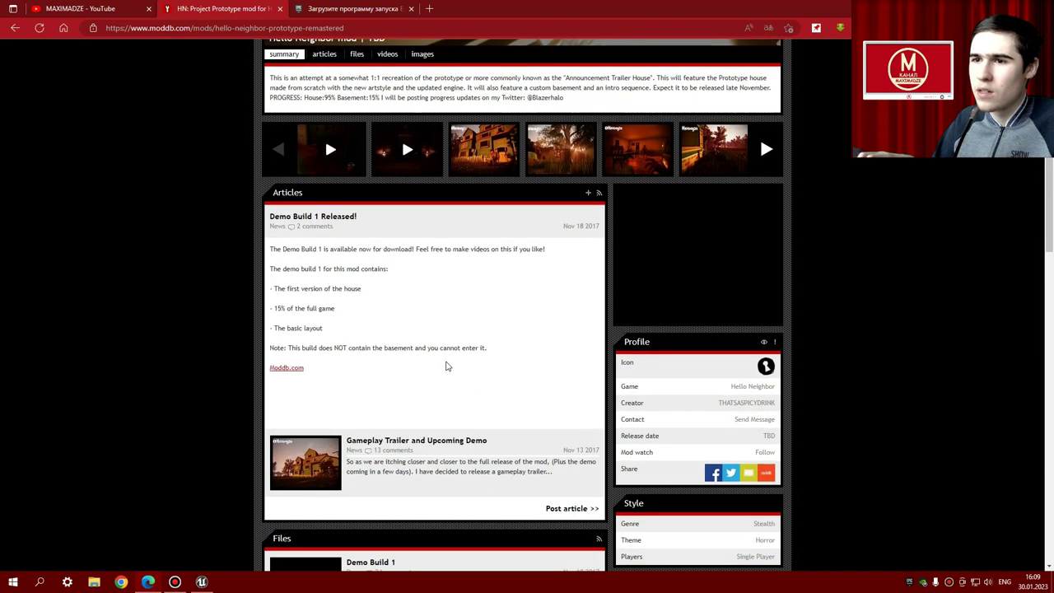
pyautogui.scroll(1, 461, 358)
pyautogui.scroll(-3, 577, 264)
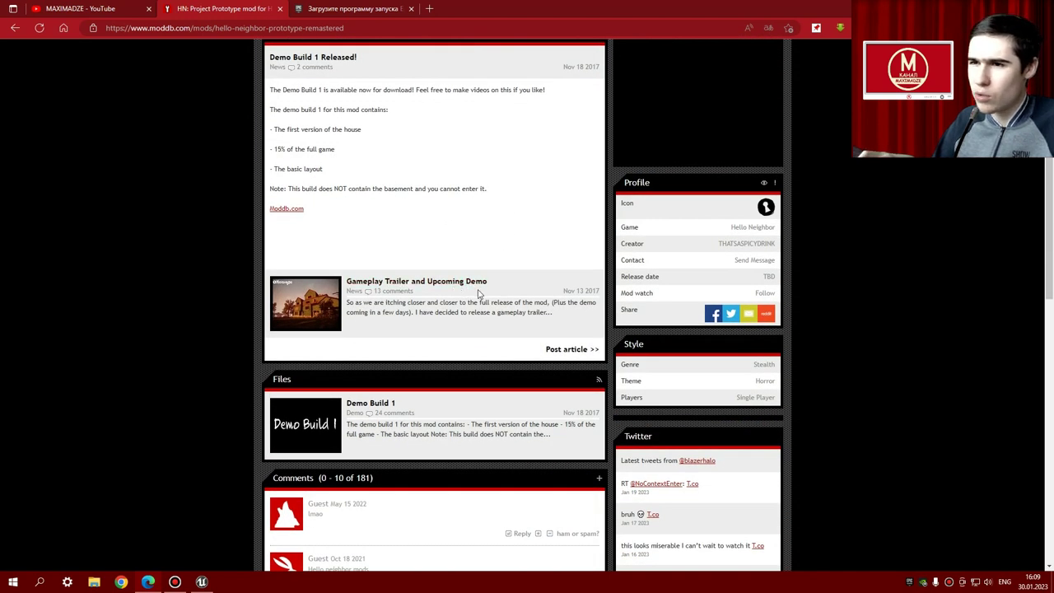
pyautogui.scroll(3, 480, 294)
pyautogui.scroll(-5, 513, 349)
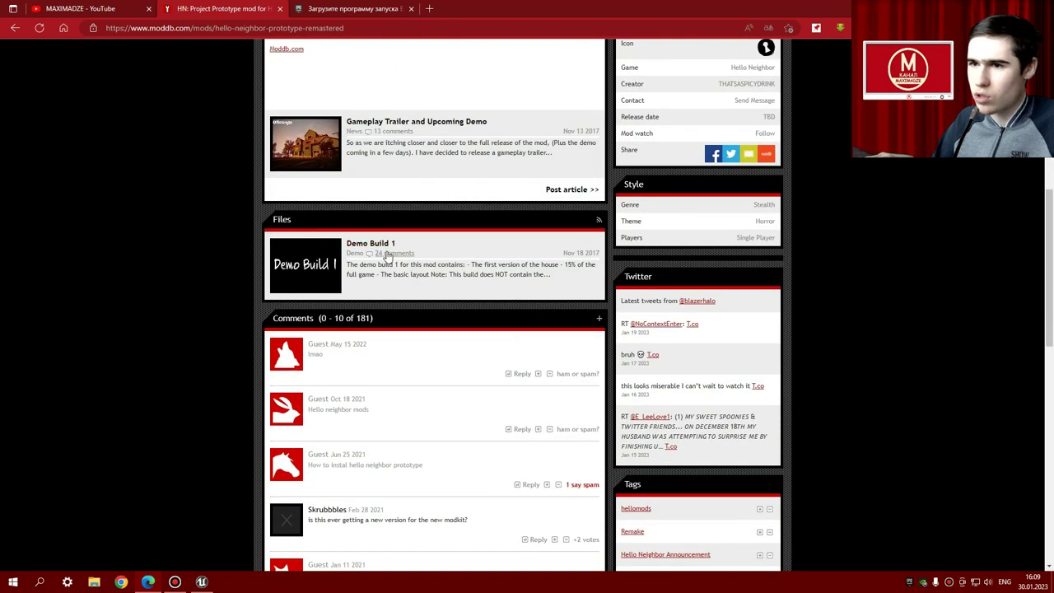
# - Open the Demo Build 1 file page and start downloading HNPrototypeRemasteredDemoBuild1.rar
pyautogui.click(381, 245)
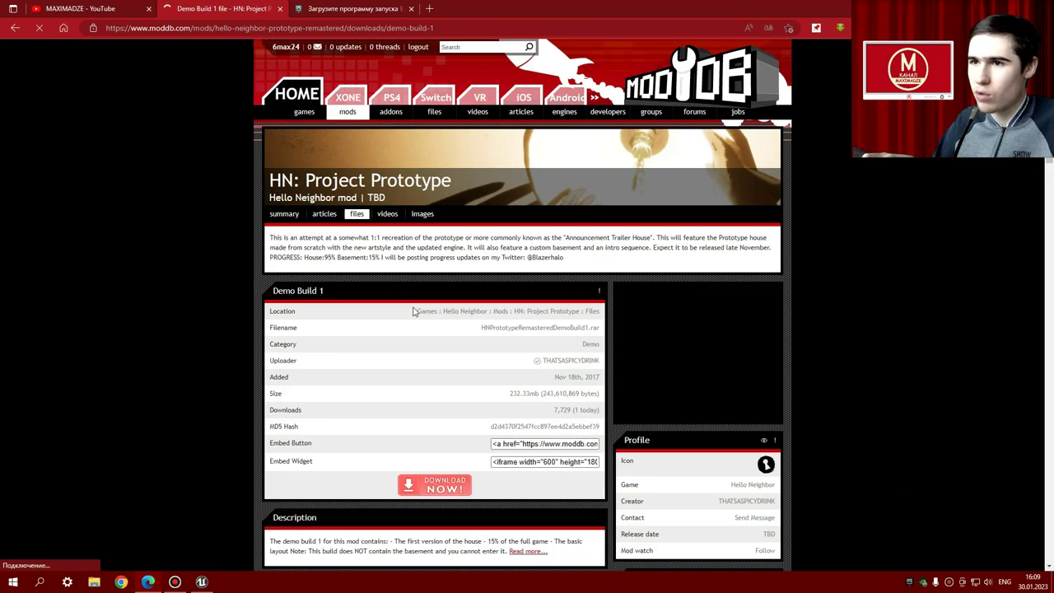
pyautogui.scroll(-2, 449, 454)
pyautogui.click(444, 322)
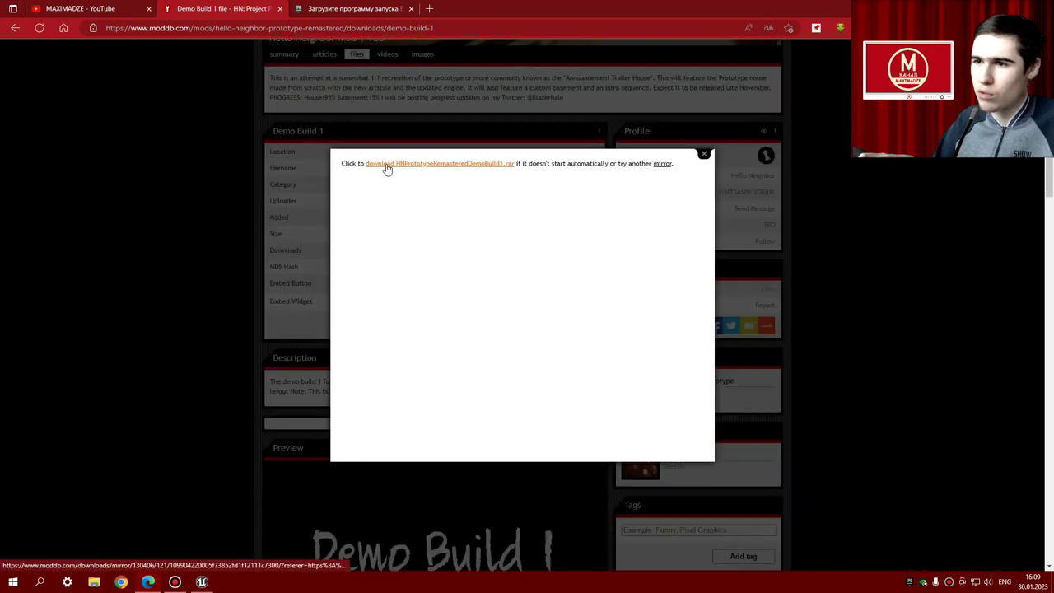
# - Show the alternative download mirrors list, then close it
pyautogui.click(665, 164)
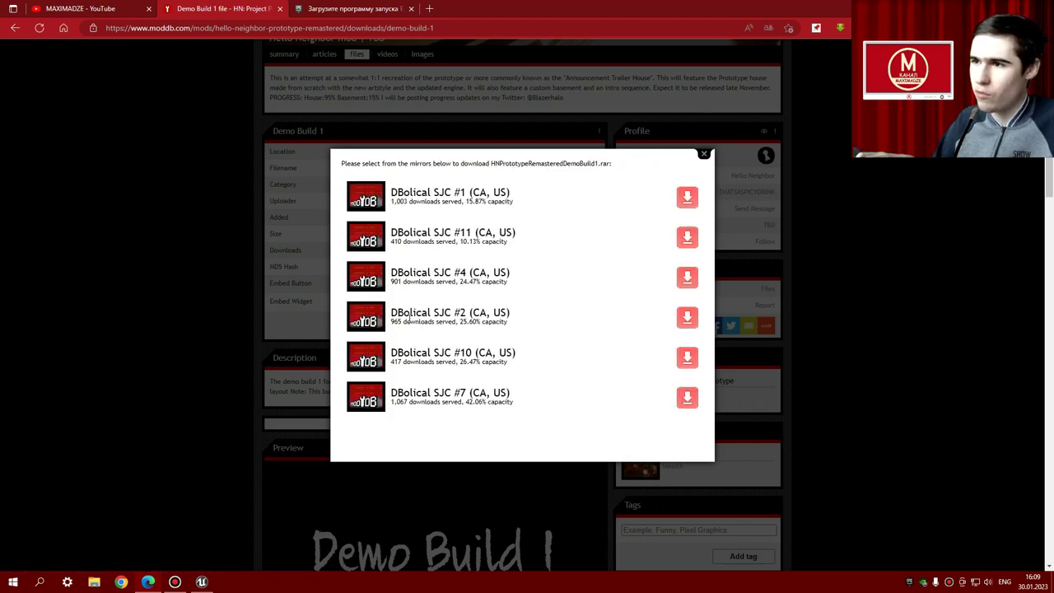
pyautogui.click(704, 154)
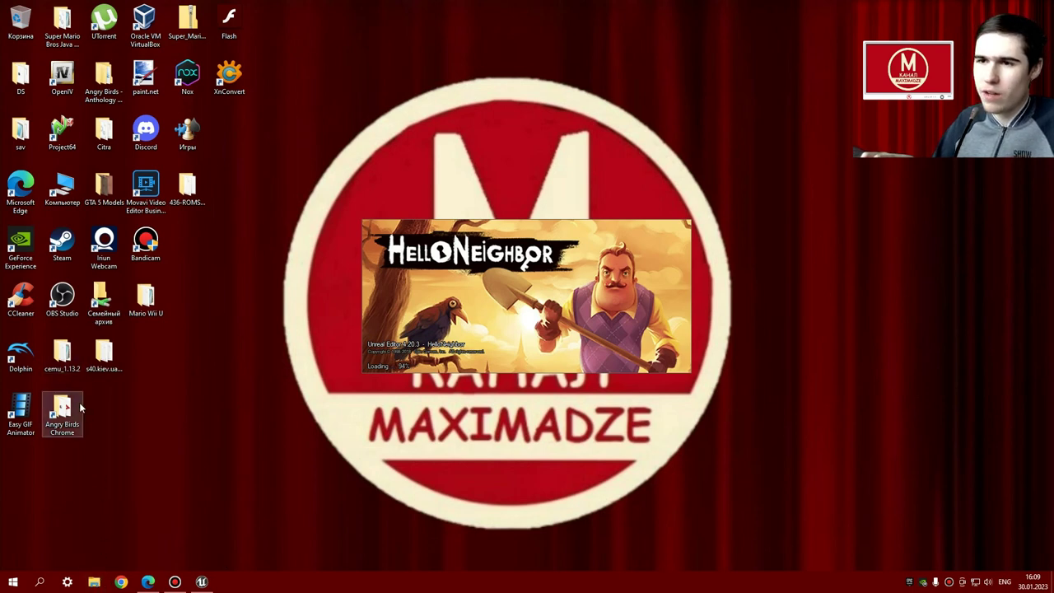
# - Open HNPrototypeRemasteredDemoBuild1.rar from Disk E in WinRAR and enter its folder
pyautogui.click(87, 588)
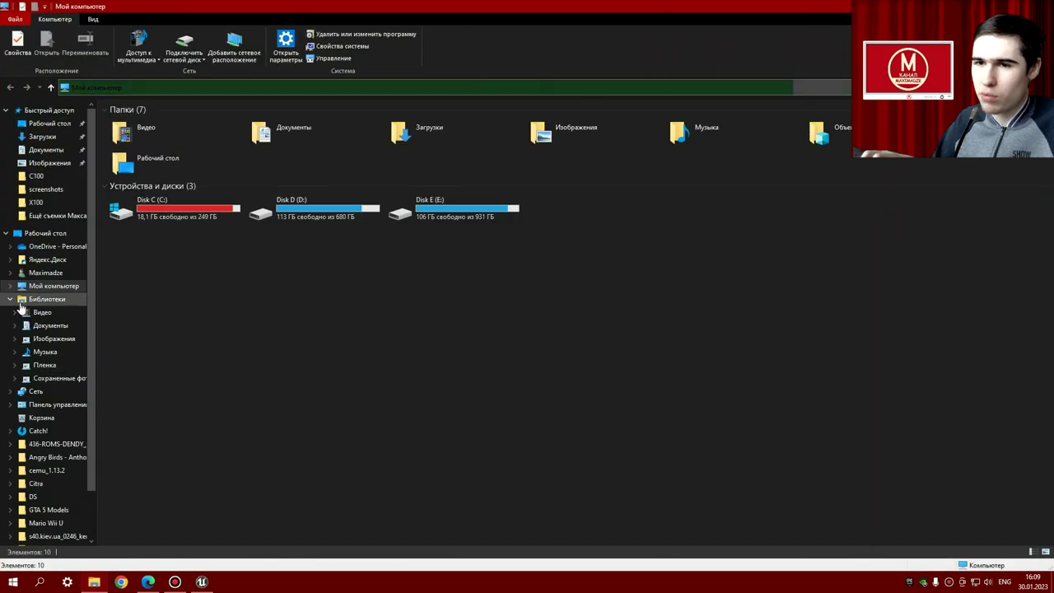
pyautogui.click(438, 215)
pyautogui.doubleClick(439, 215)
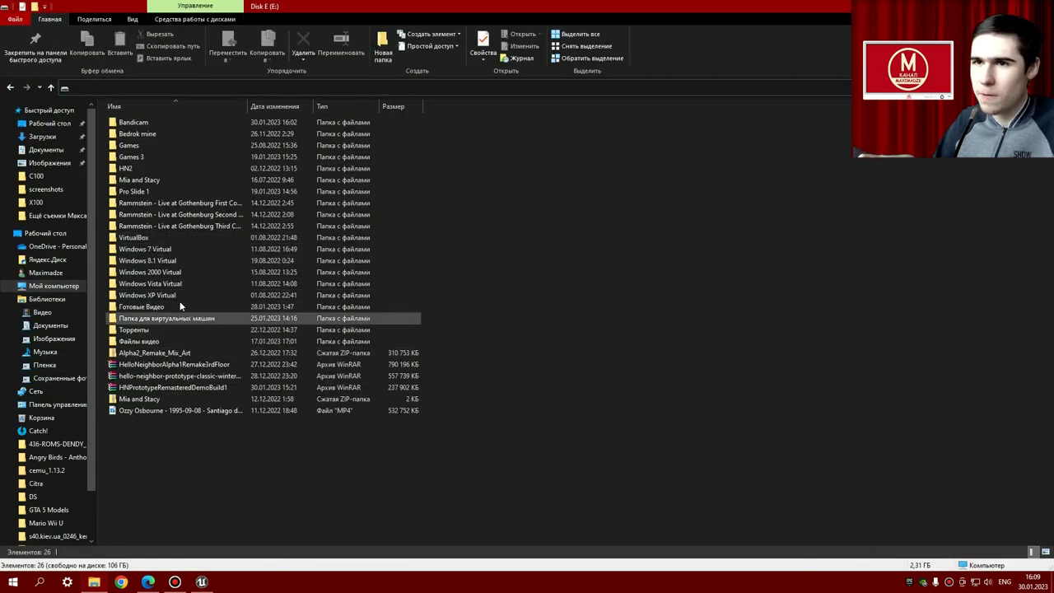
pyautogui.click(188, 393)
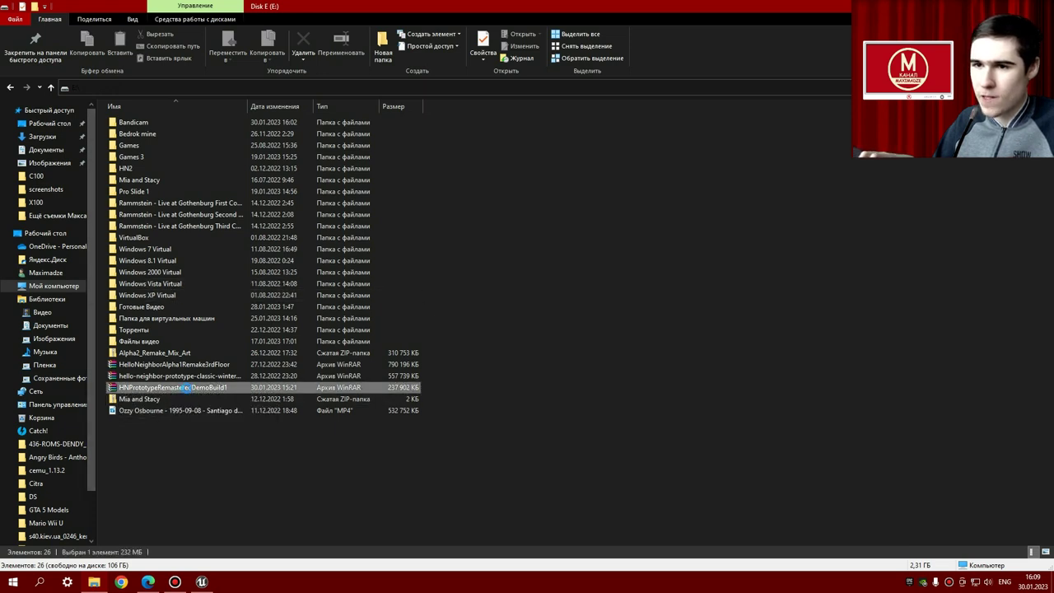
pyautogui.doubleClick(151, 389)
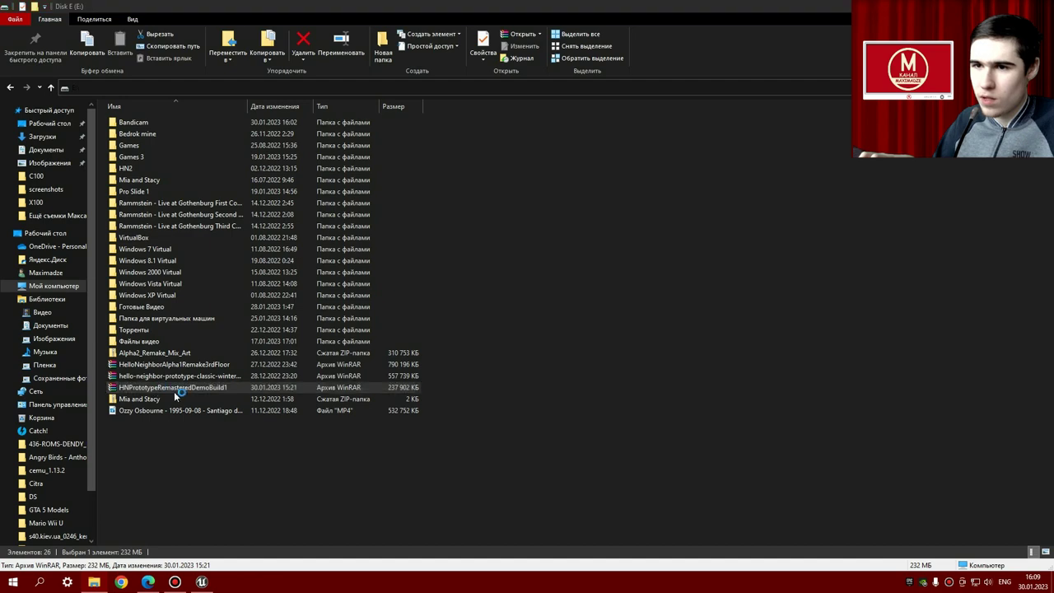
pyautogui.click(565, 303)
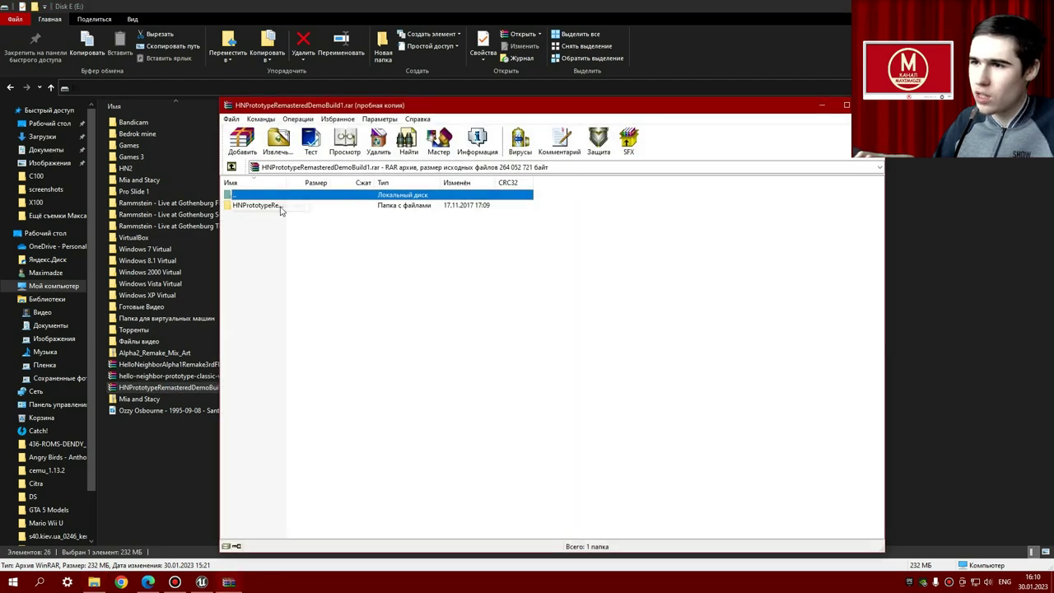
pyautogui.doubleClick(280, 206)
pyautogui.click(611, 308)
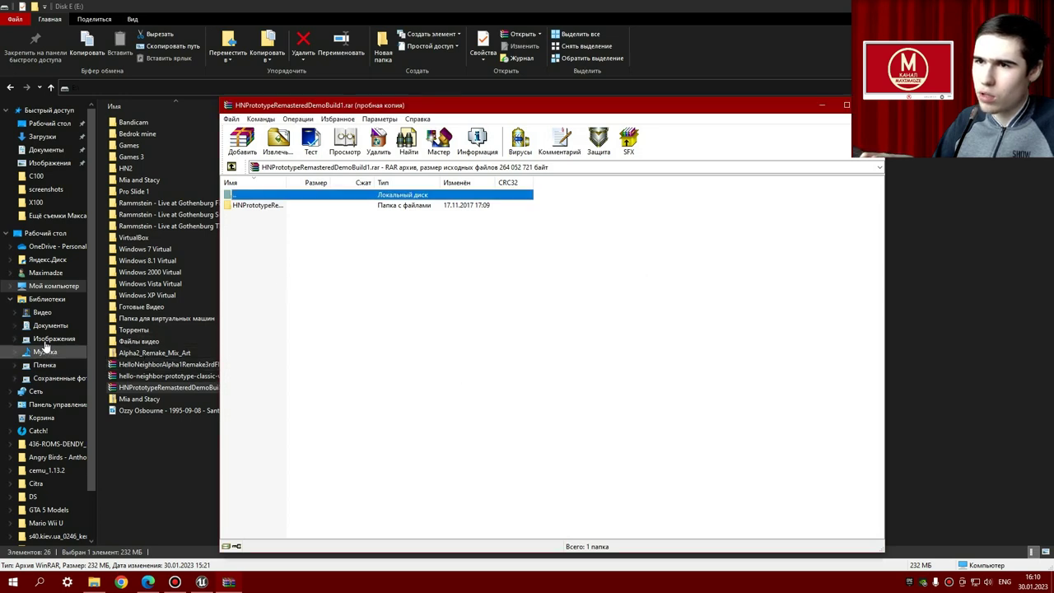
# - Back in File Explorer, open the Games folder on Disk D
pyautogui.click(9, 286)
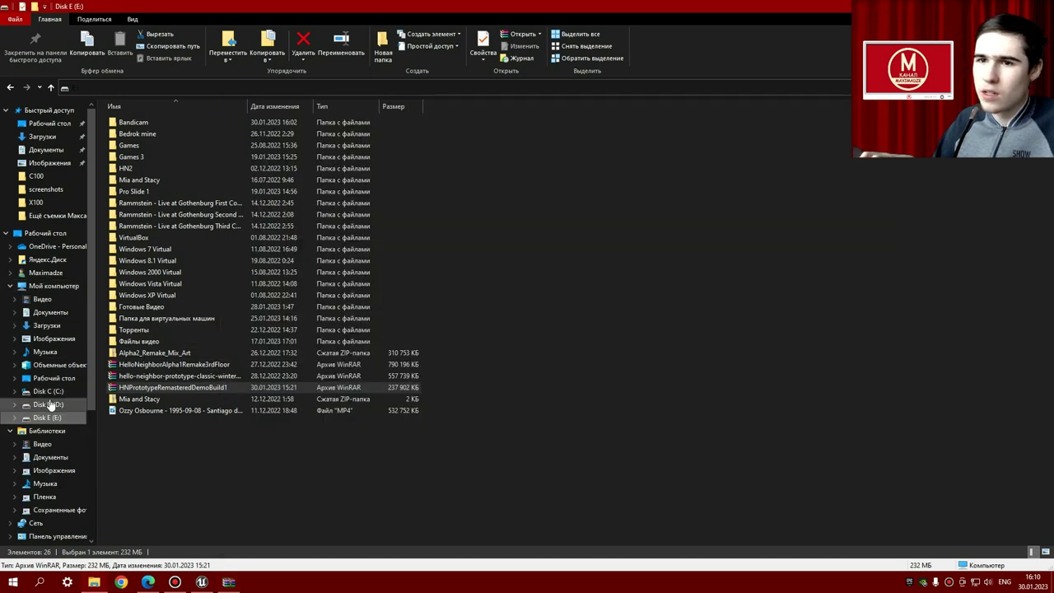
pyautogui.click(51, 405)
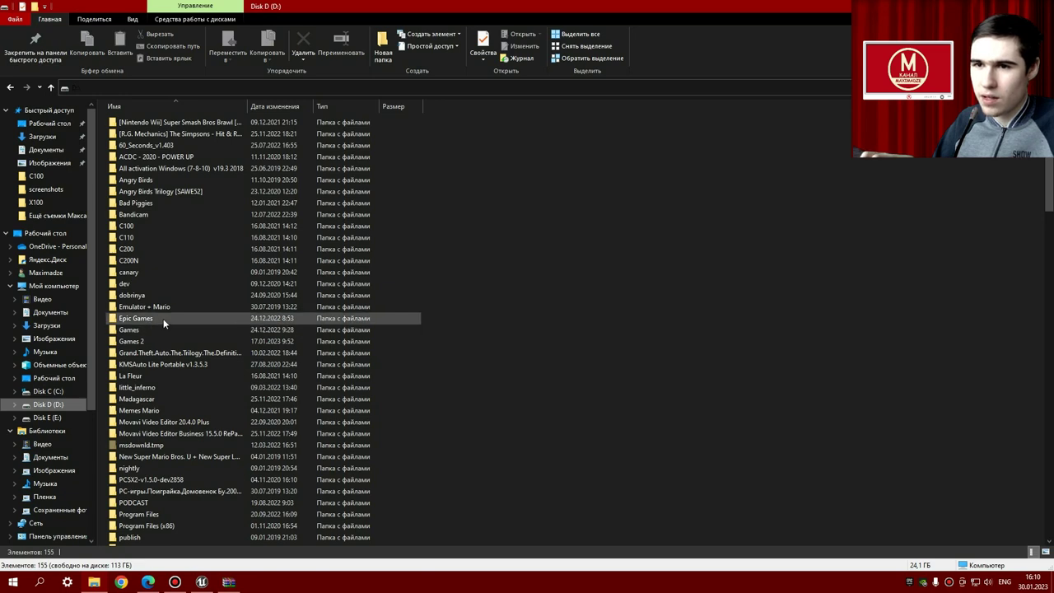
pyautogui.doubleClick(162, 328)
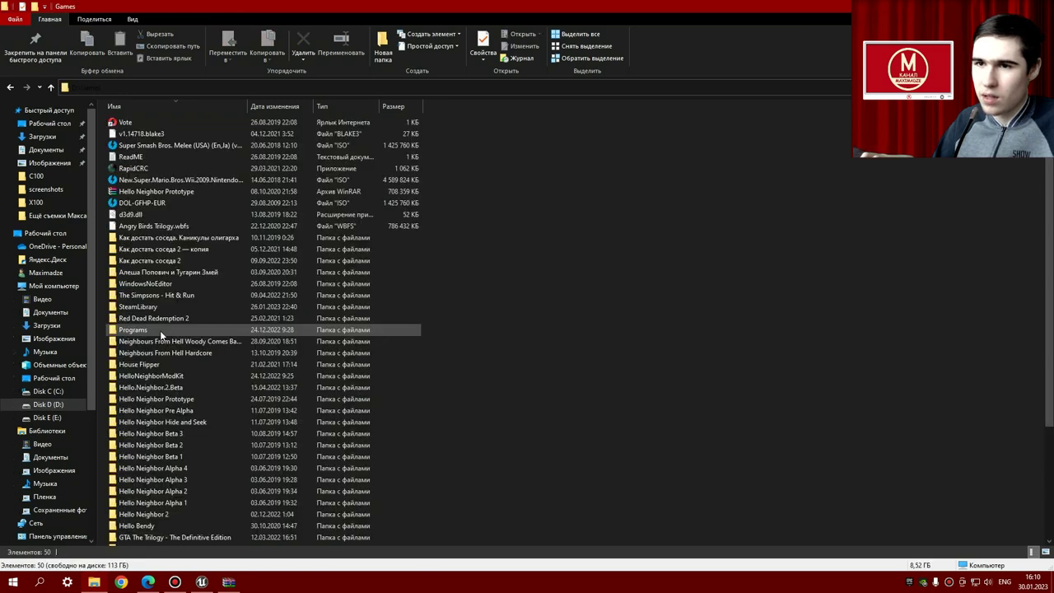
# - Navigate to HelloNeighborModKit > HelloNeighbor > Plugins
pyautogui.scroll(-2, 175, 318)
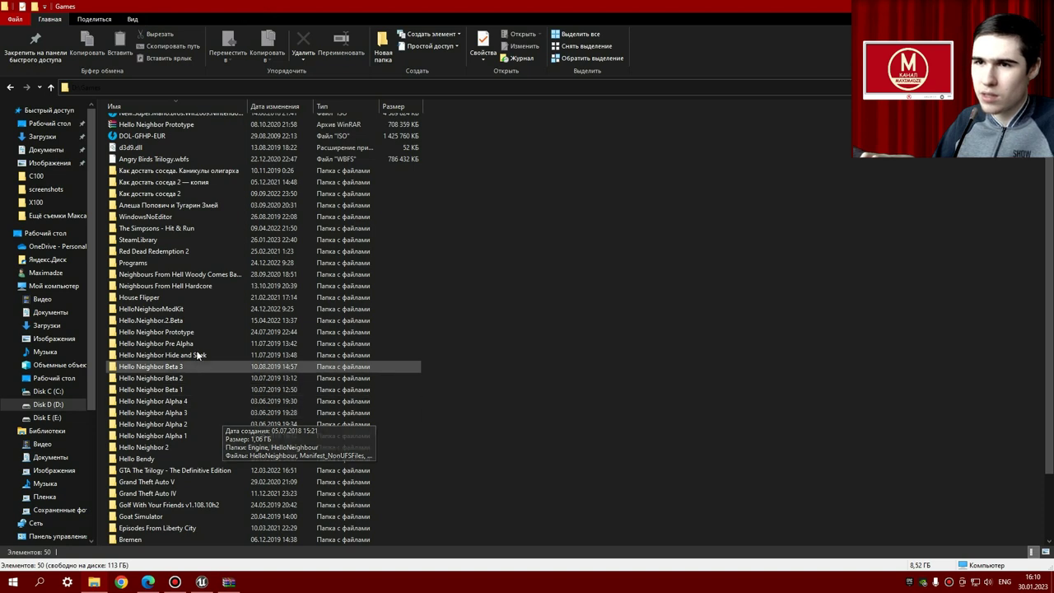
pyautogui.doubleClick(183, 312)
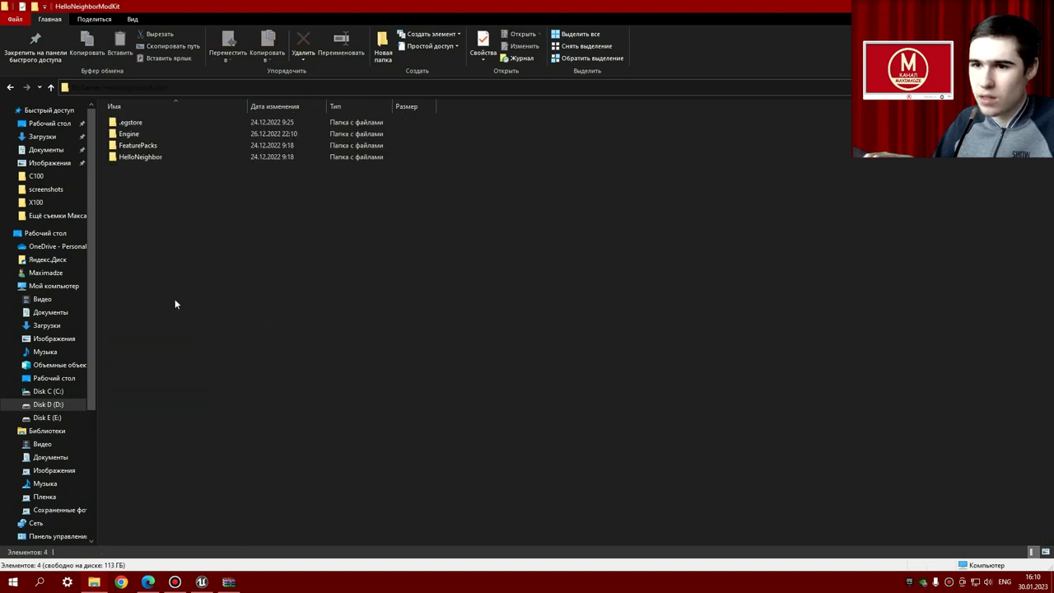
pyautogui.doubleClick(174, 159)
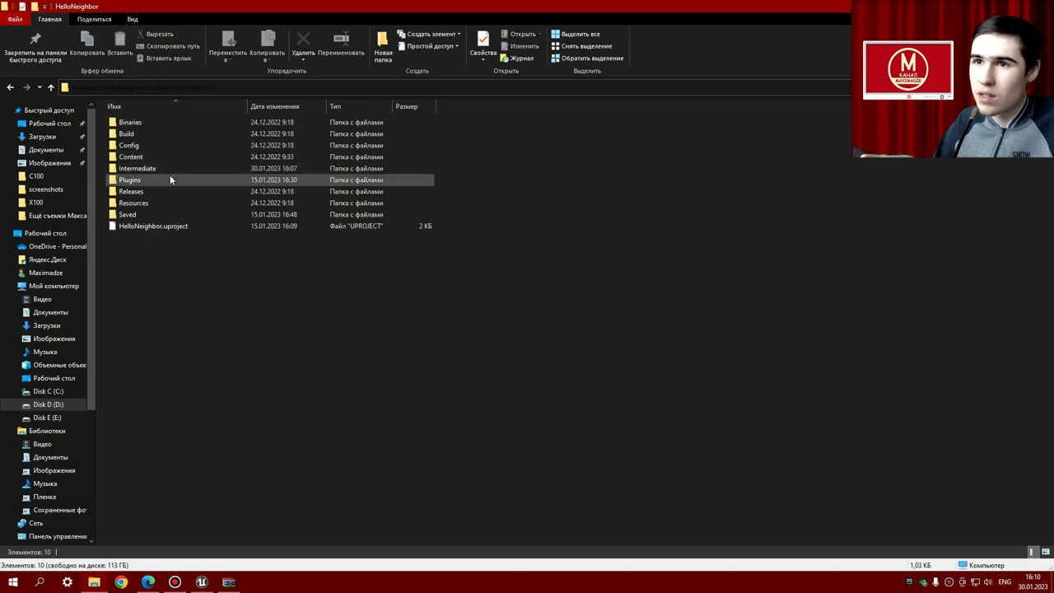
pyautogui.doubleClick(157, 180)
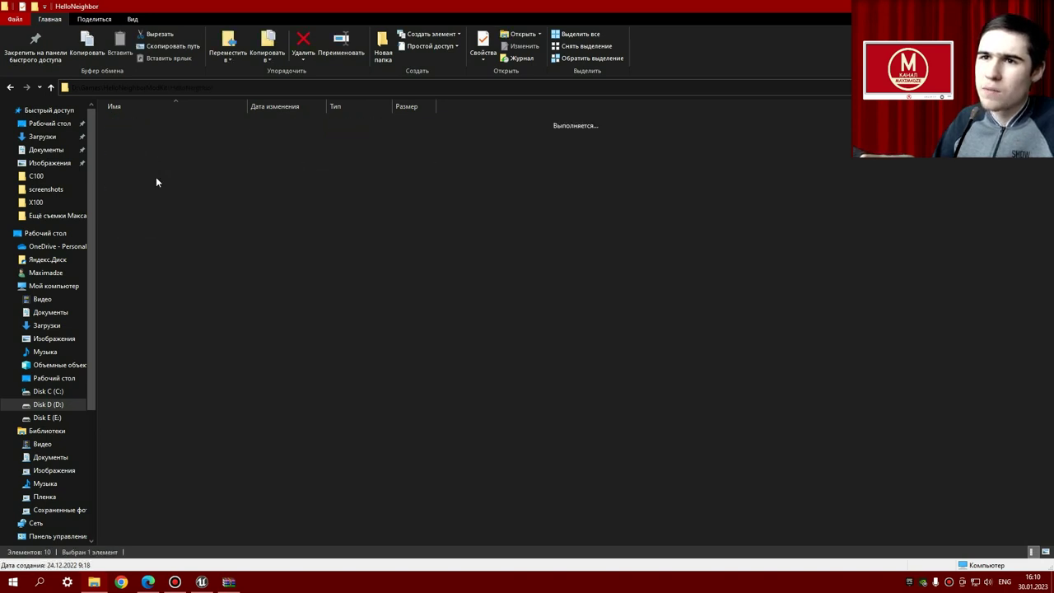
# - Drag the HNPrototypeRemastered folder from WinRAR into Plugins, then check the loading Mod Kit
pyautogui.click(229, 582)
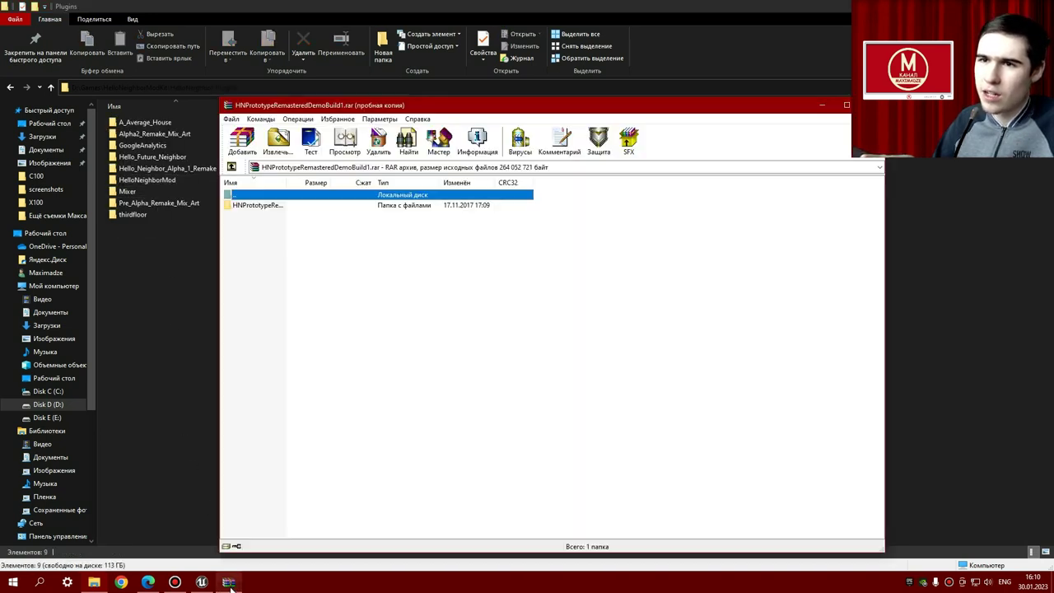
pyautogui.moveTo(255, 205); pyautogui.dragTo(163, 267)
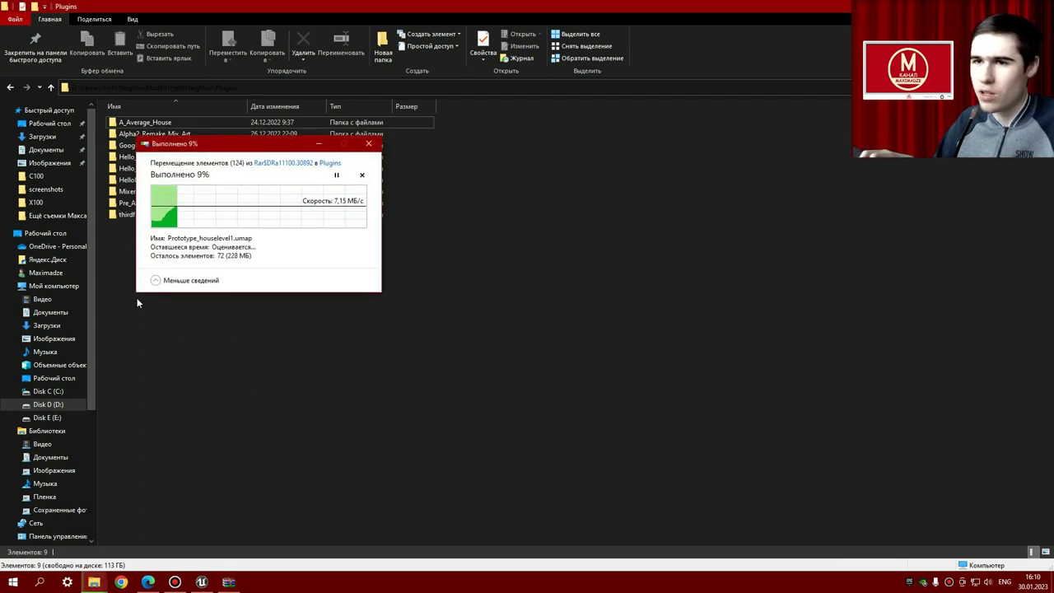
pyautogui.moveTo(204, 583)
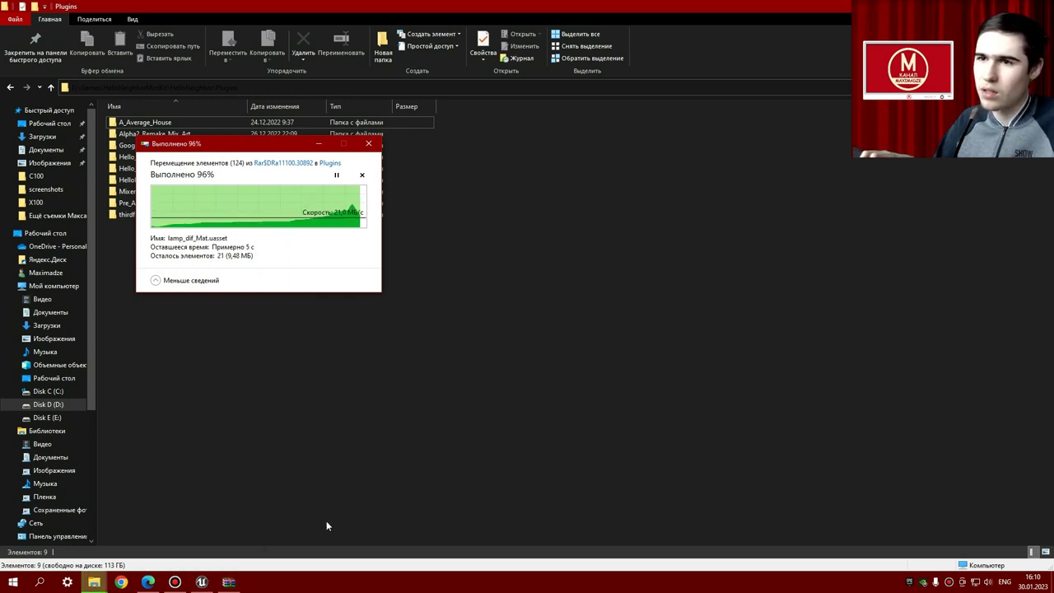
pyautogui.click(201, 582)
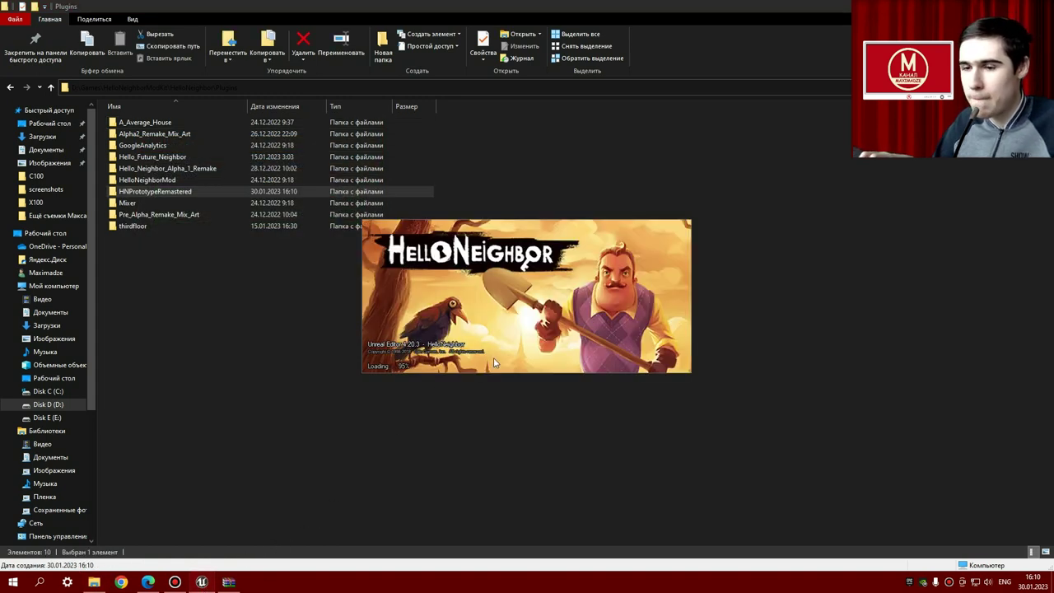
# - Inspect the HelloNeighbor Content > Maps folder, back out, and switch to the loaded editor
pyautogui.press('BackSpace')
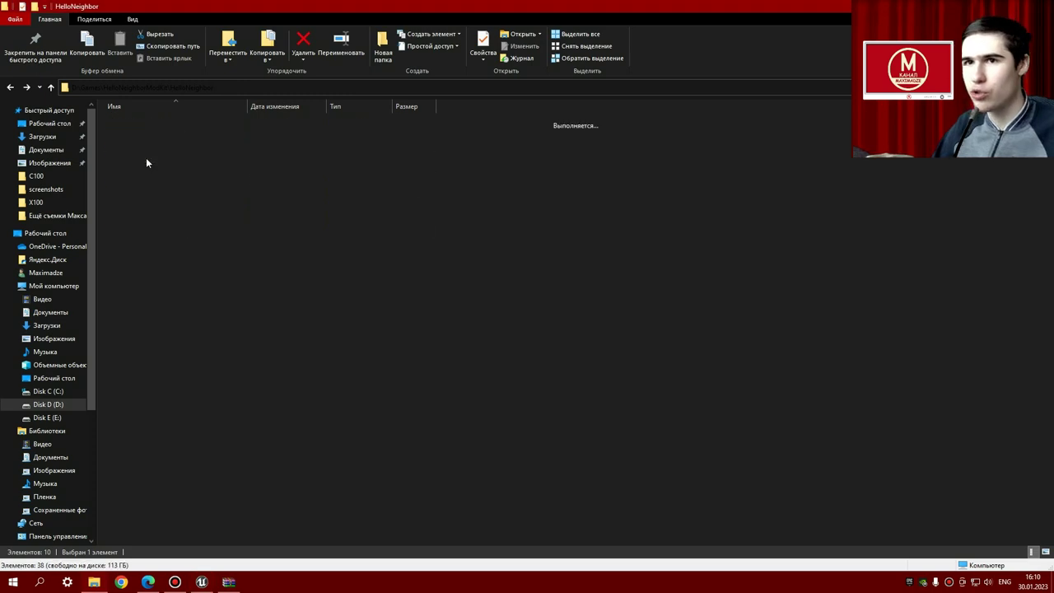
pyautogui.doubleClick(146, 157)
pyautogui.doubleClick(128, 295)
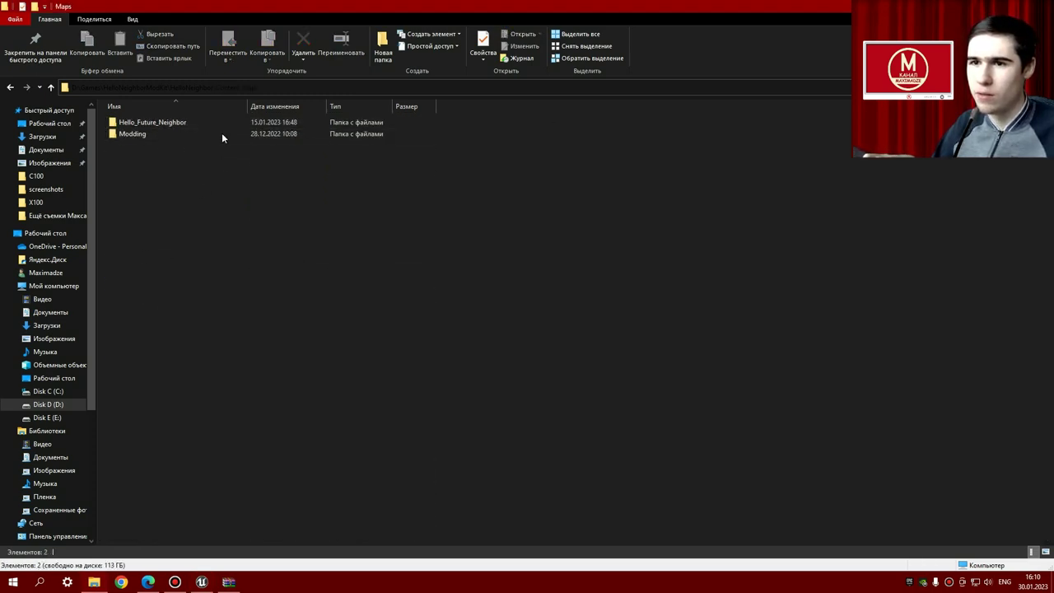
pyautogui.click(10, 87)
pyautogui.click(10, 86)
pyautogui.click(202, 582)
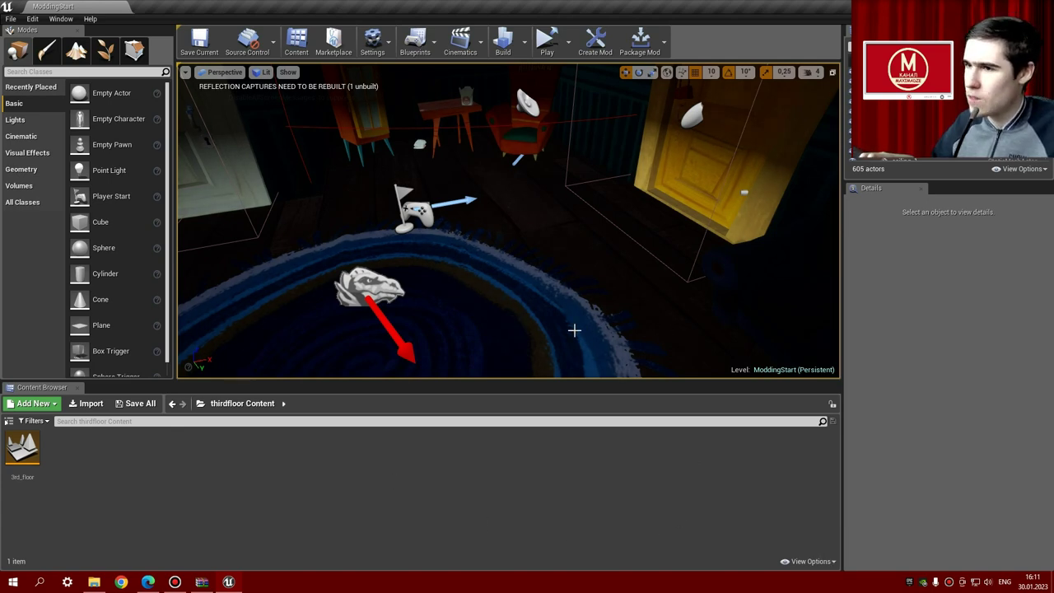
pyautogui.moveTo(574, 330); pyautogui.dragTo(539, 251, button='right')
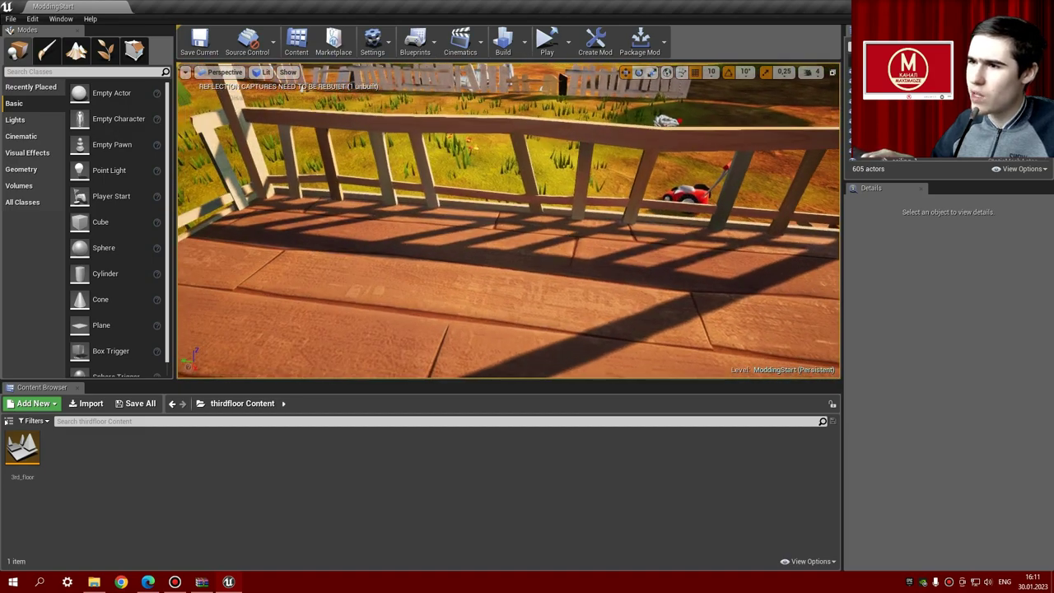
pyautogui.moveTo(520, 351)
pyautogui.mouseDown(button='right')
pyautogui.moveTo(520, 329)
pyautogui.moveTo(445, 317)
pyautogui.mouseUp(button='right')
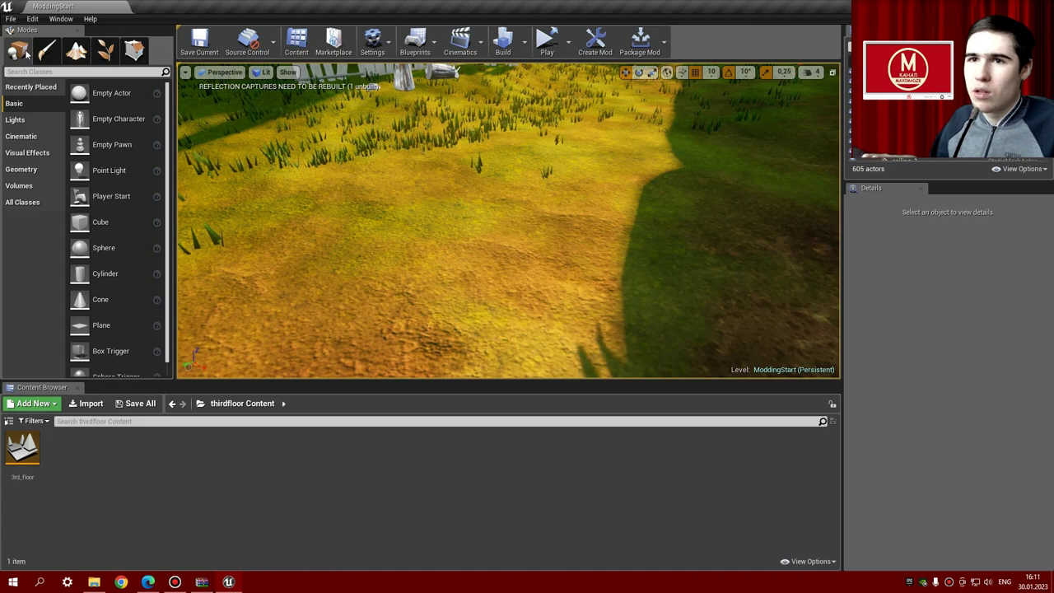
pyautogui.scroll(3, 527, 233)
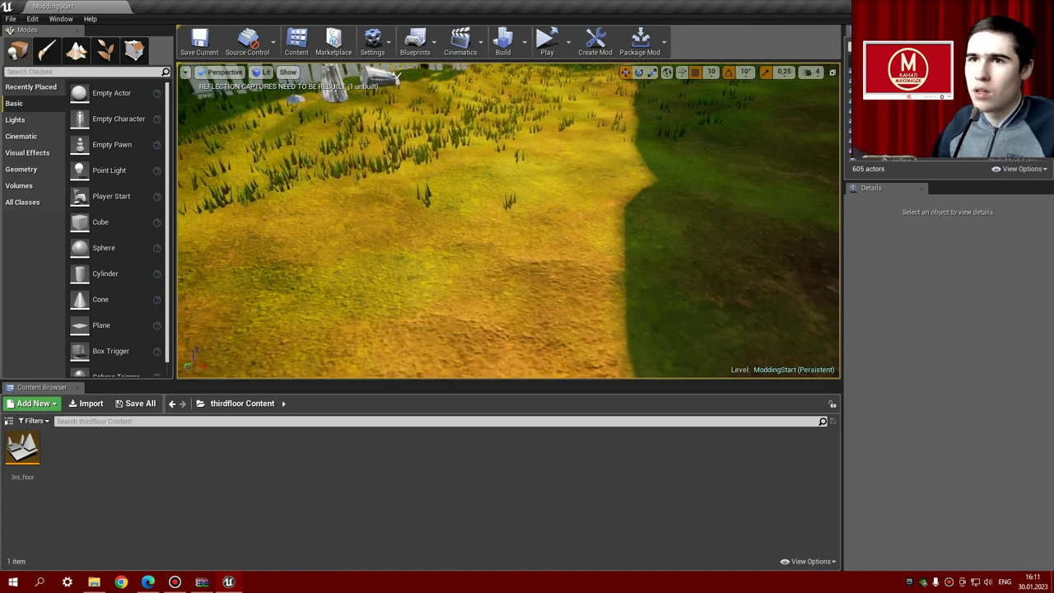
pyautogui.scroll(3, 527, 233)
pyautogui.moveTo(519, 295)
pyautogui.mouseDown(button='right')
pyautogui.moveTo(461, 296)
pyautogui.moveTo(521, 306)
pyautogui.mouseUp(button='right')
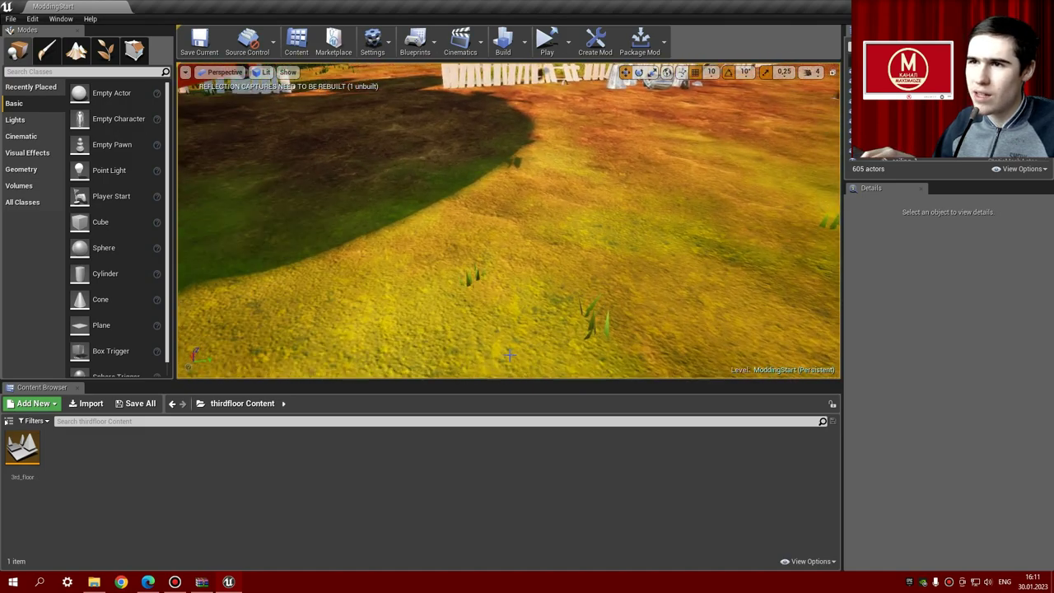
pyautogui.moveTo(509, 354); pyautogui.dragTo(497, 332, button='right')
pyautogui.moveTo(507, 371); pyautogui.dragTo(506, 371, button='right')
pyautogui.moveTo(495, 264); pyautogui.dragTo(495, 265, button='right')
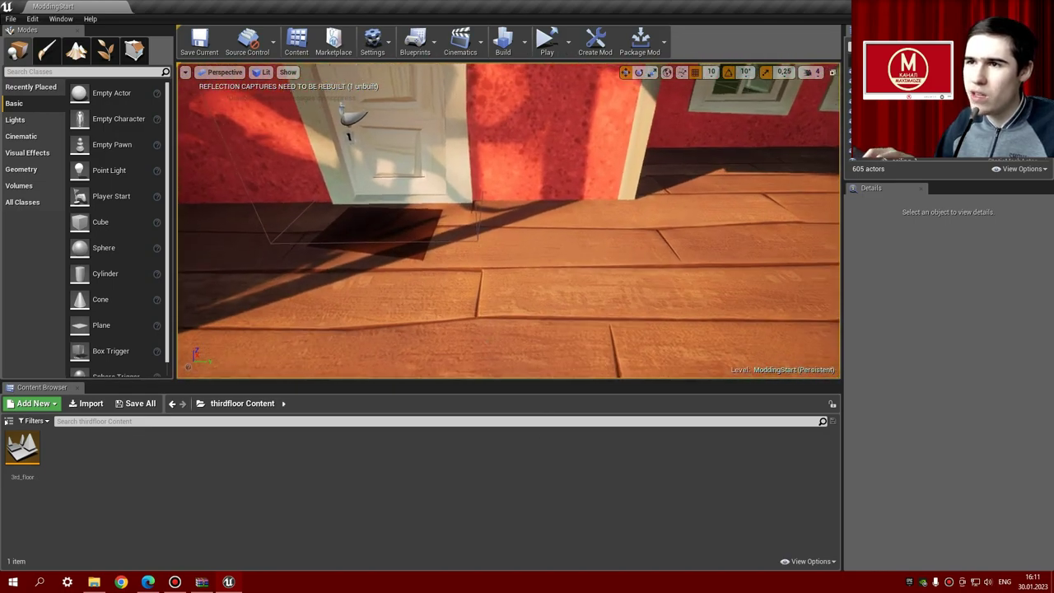
pyautogui.moveTo(466, 389); pyautogui.dragTo(466, 389, button='right')
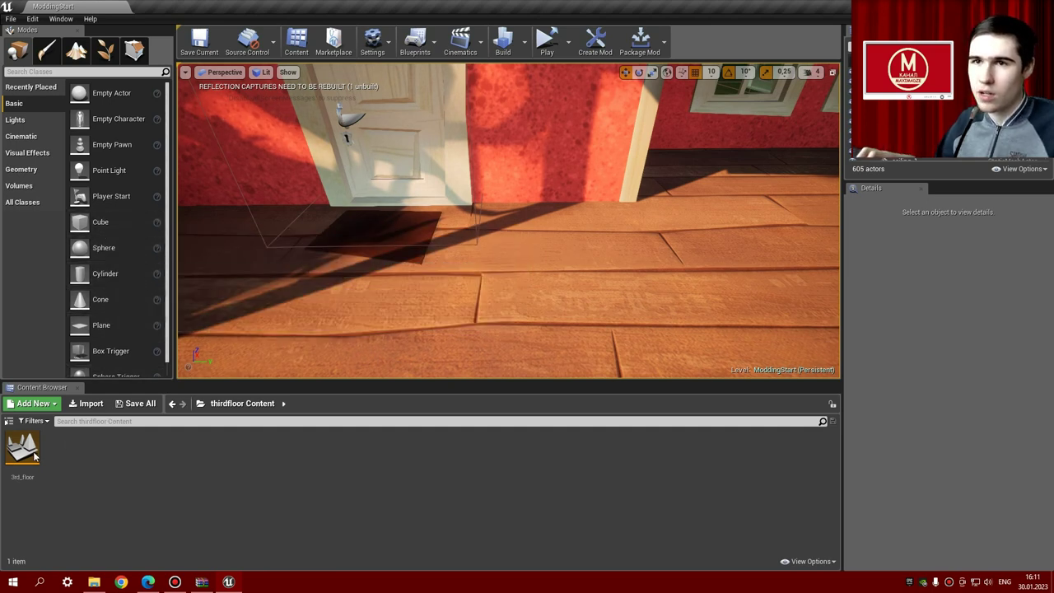
# - Navigate the Content Browser to the Act1 > Act1Basement folder
pyautogui.click(200, 403)
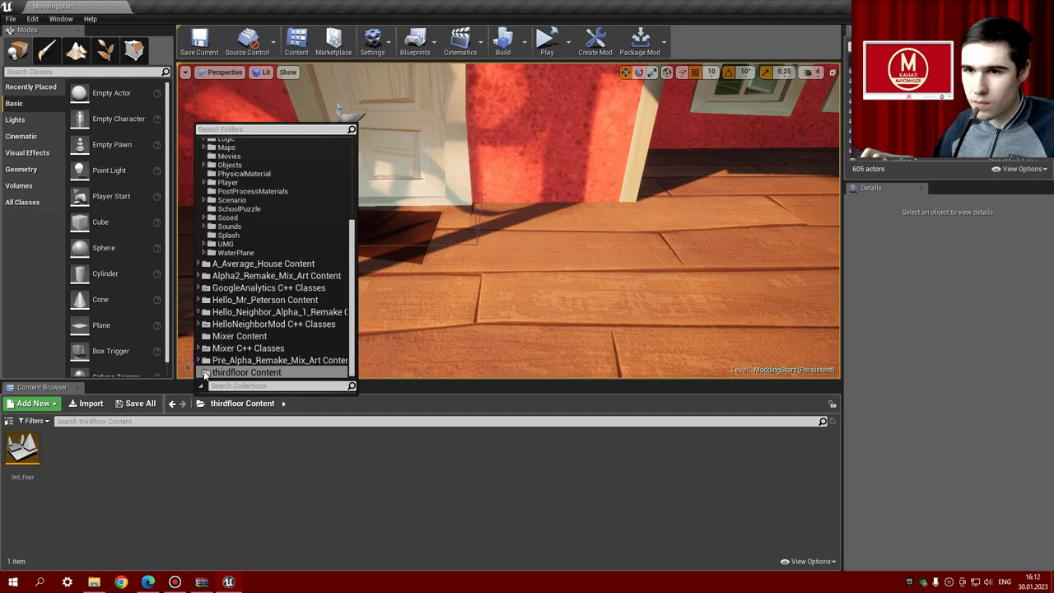
pyautogui.scroll(4, 246, 277)
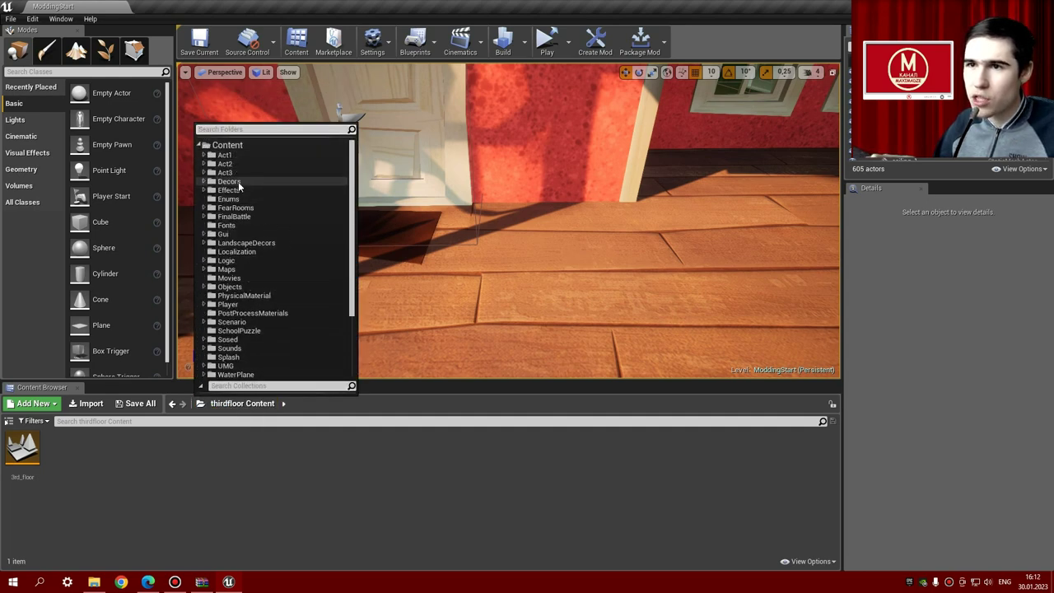
pyautogui.scroll(-1, 248, 284)
pyautogui.scroll(1, 248, 290)
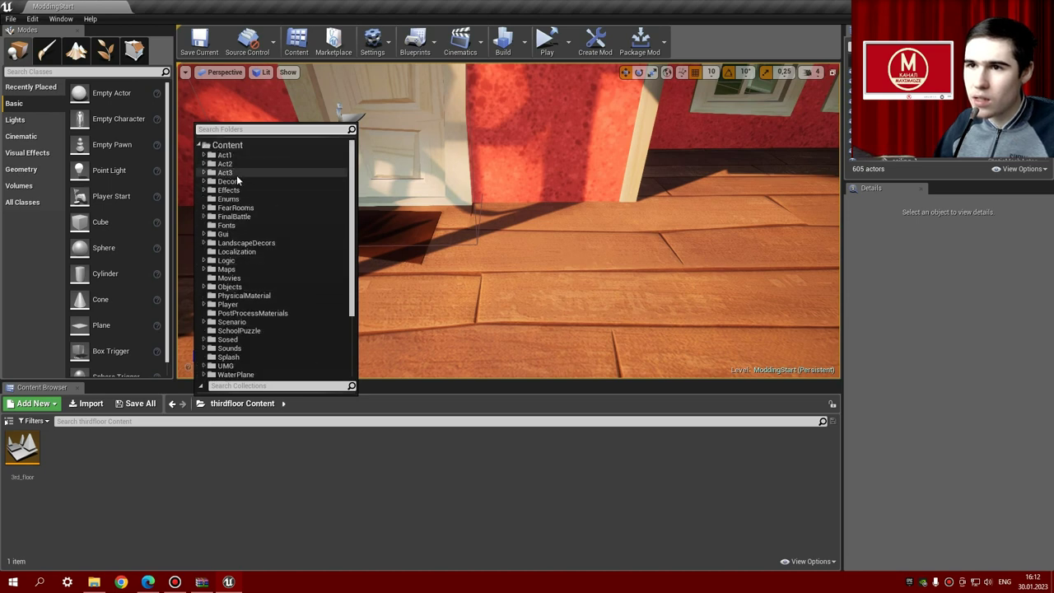
pyautogui.scroll(-1, 252, 331)
pyautogui.scroll(-2, 252, 331)
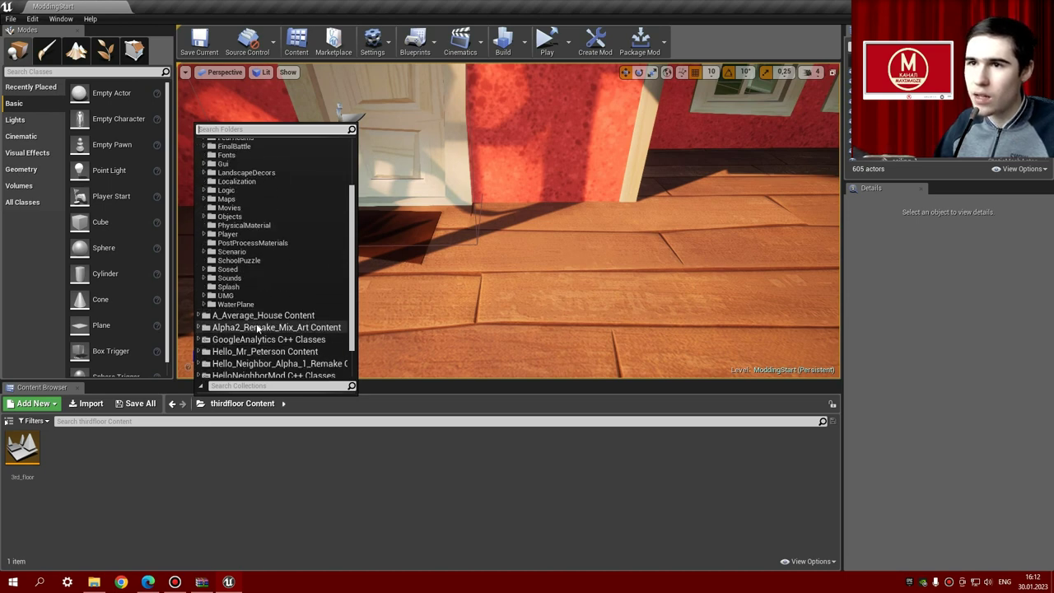
pyautogui.scroll(3, 252, 287)
pyautogui.click(227, 159)
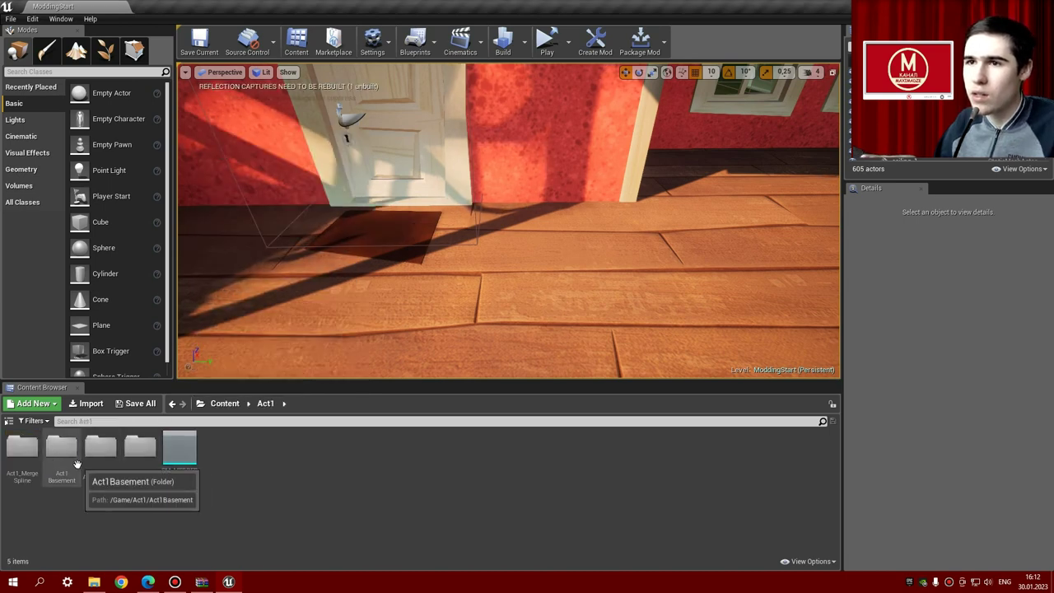
pyautogui.doubleClick(79, 464)
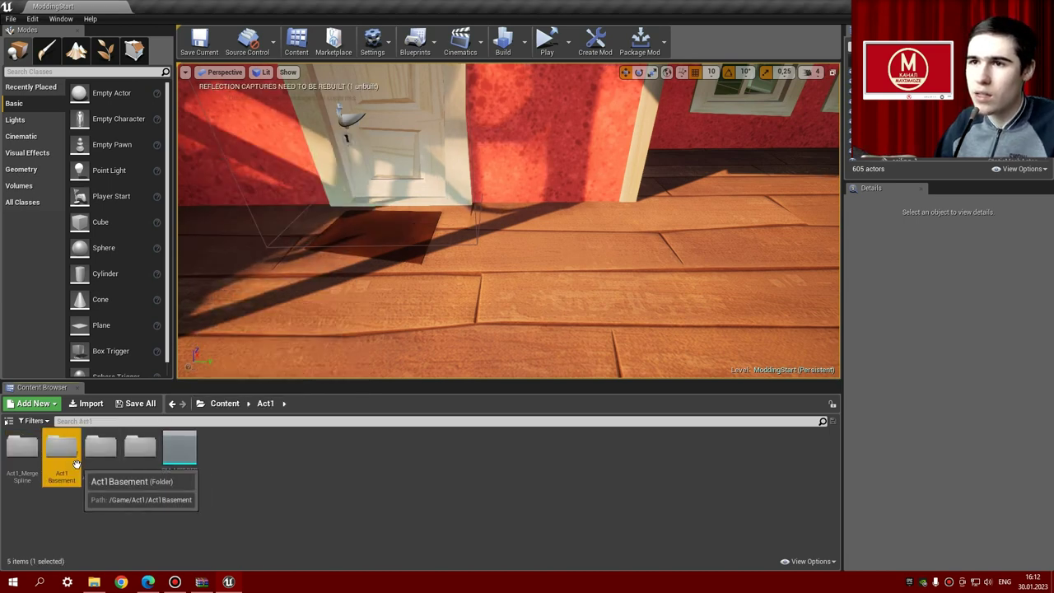
# - Look through the project's folder tree, then bring up the HNPrototypeRemasteredDemoBuild1.rar archive
pyautogui.click(201, 405)
pyautogui.scroll(-3, 248, 267)
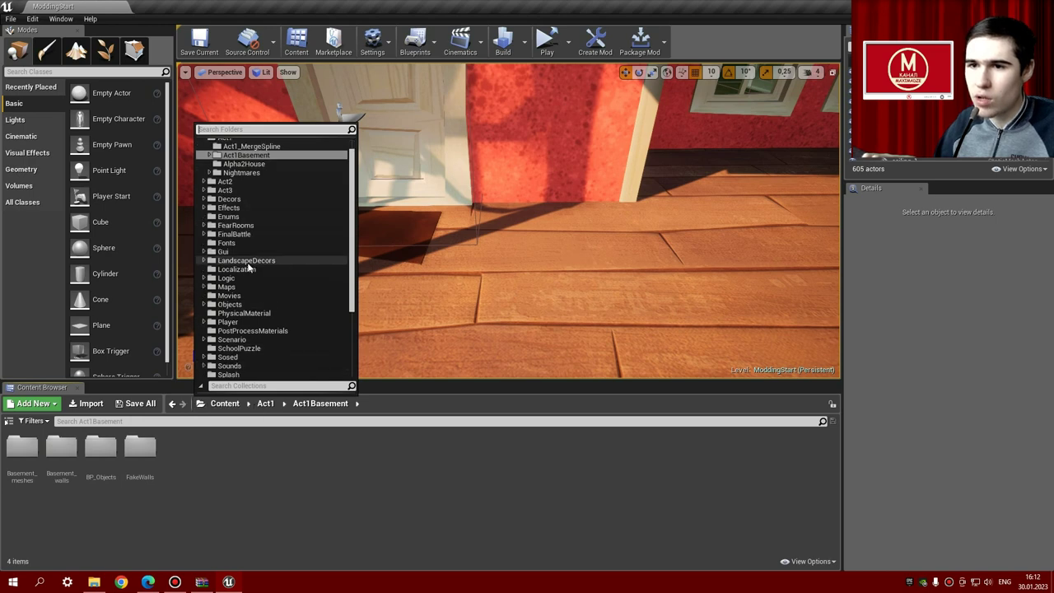
pyautogui.scroll(-2, 248, 267)
pyautogui.scroll(5, 248, 267)
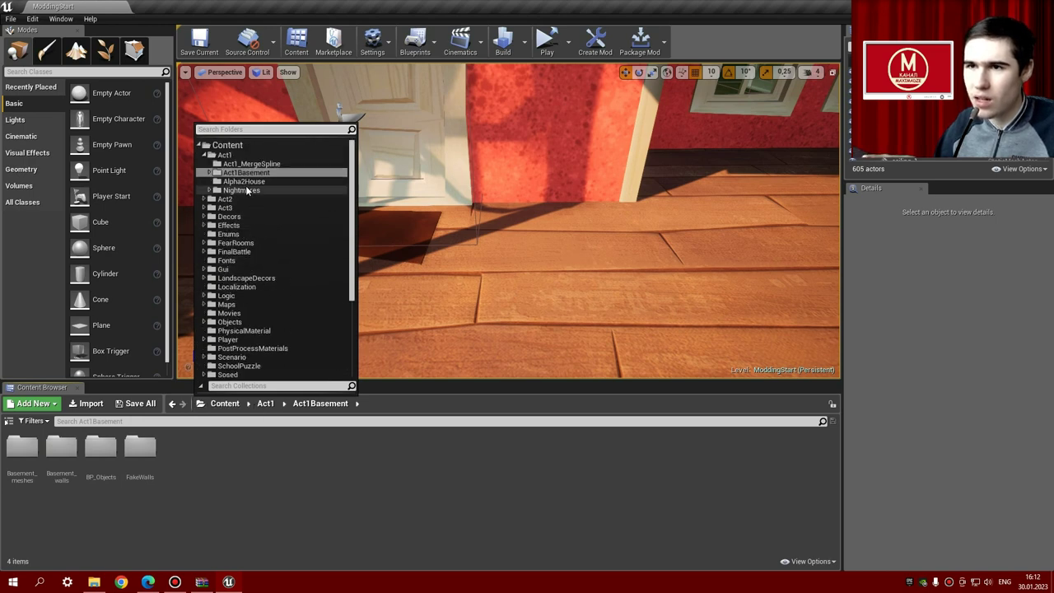
pyautogui.scroll(-3, 248, 194)
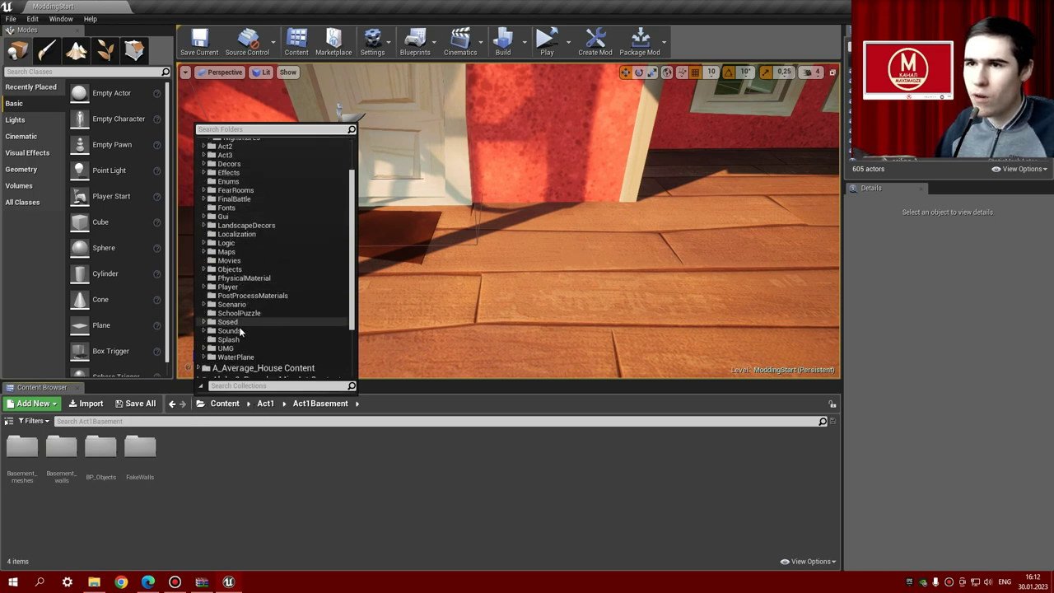
pyautogui.scroll(-5, 248, 286)
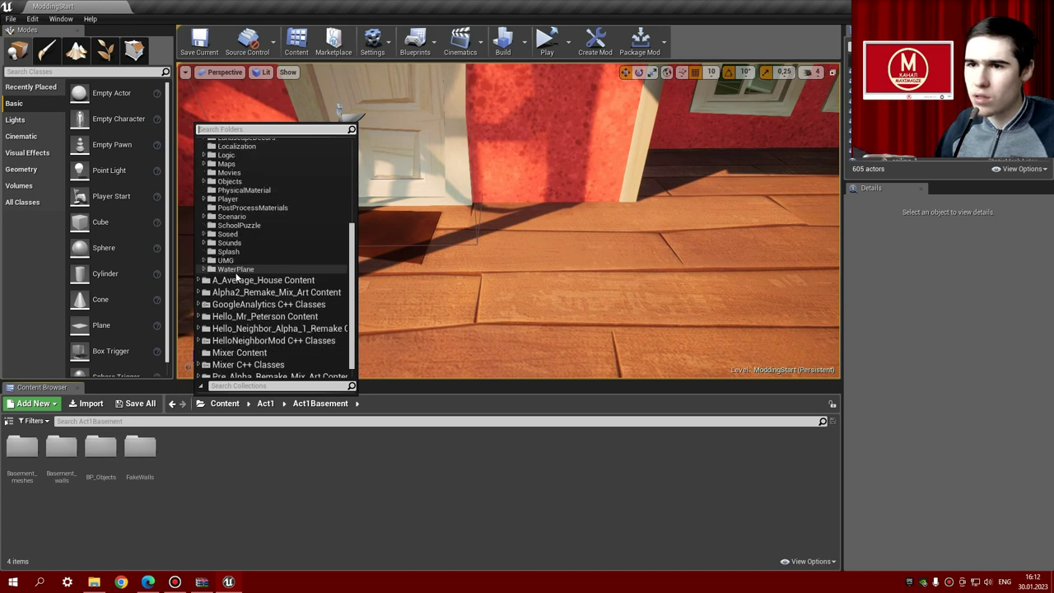
pyautogui.scroll(-1, 274, 299)
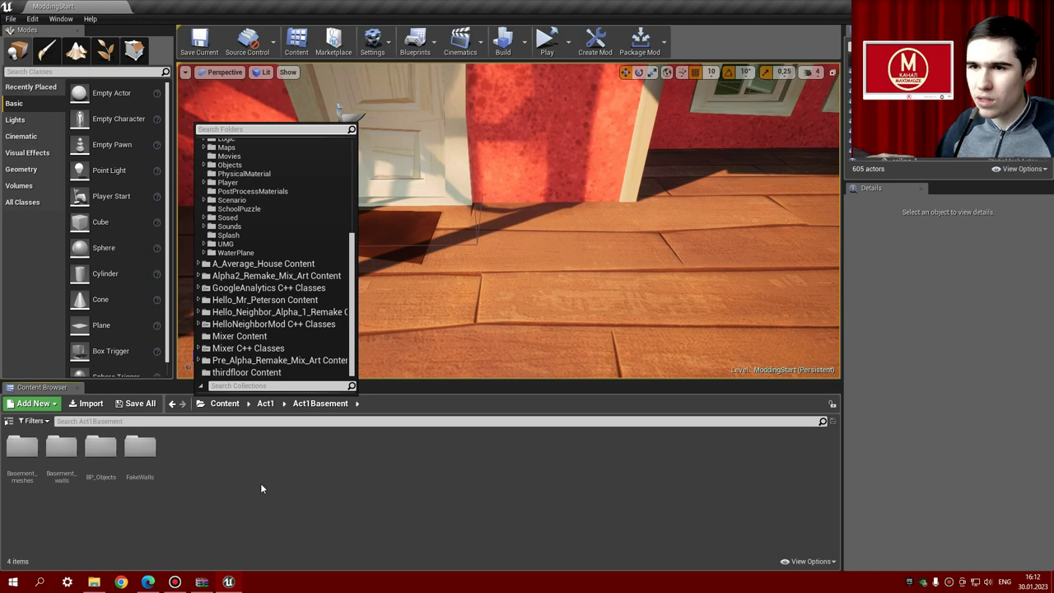
pyautogui.scroll(5, 250, 341)
pyautogui.scroll(1, 250, 340)
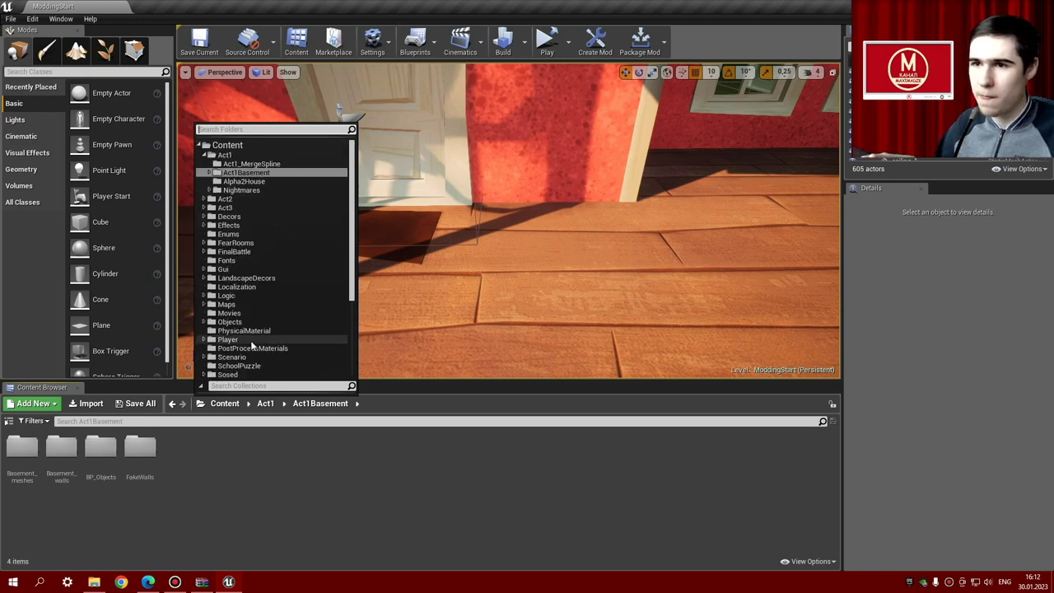
pyautogui.click(202, 581)
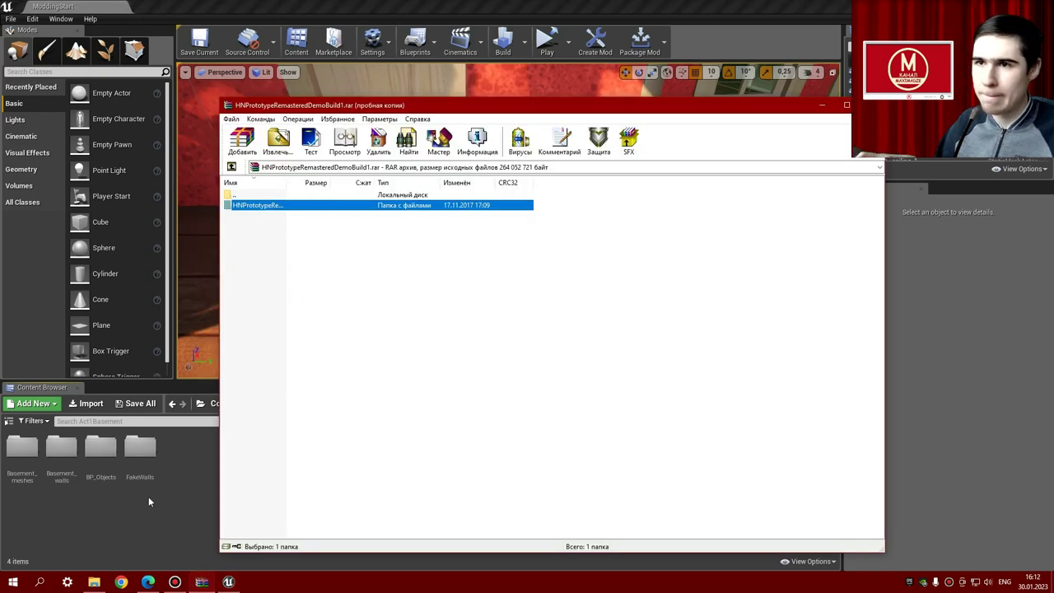
# - Open the game's HelloNeighbor > Maps folder in File Explorer
pyautogui.click(94, 582)
pyautogui.doubleClick(152, 160)
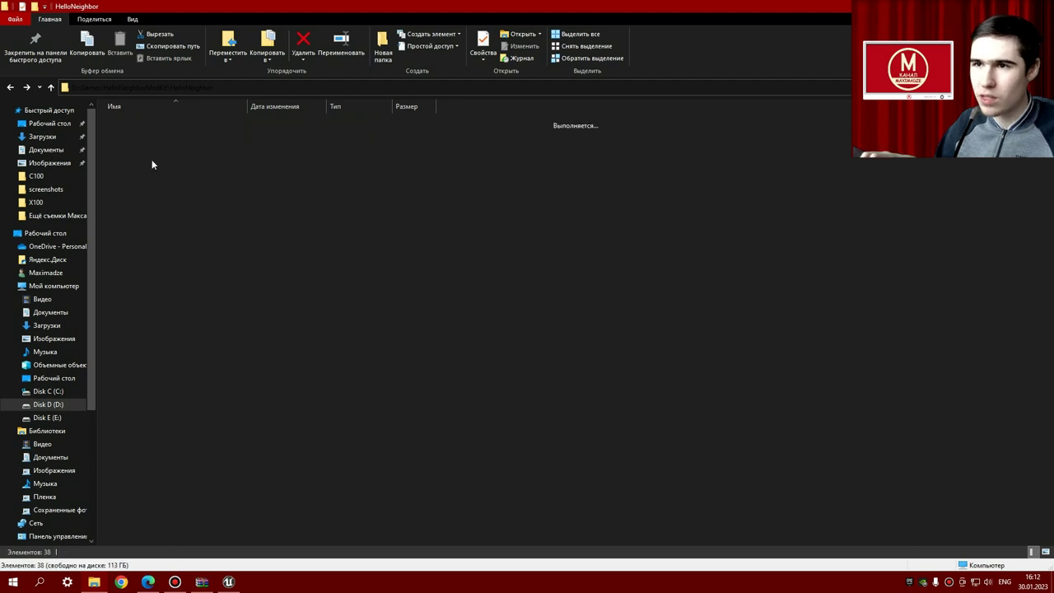
pyautogui.doubleClick(152, 300)
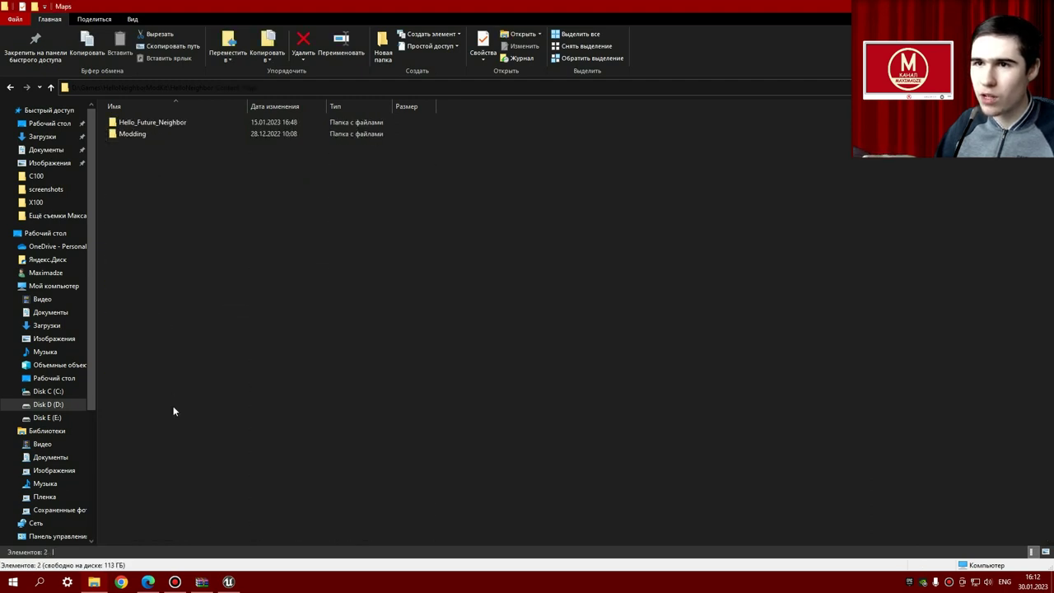
# - Drag the HNPrototypeRemastered folder from WinRAR into Maps, then minimize WinRAR
pyautogui.click(202, 582)
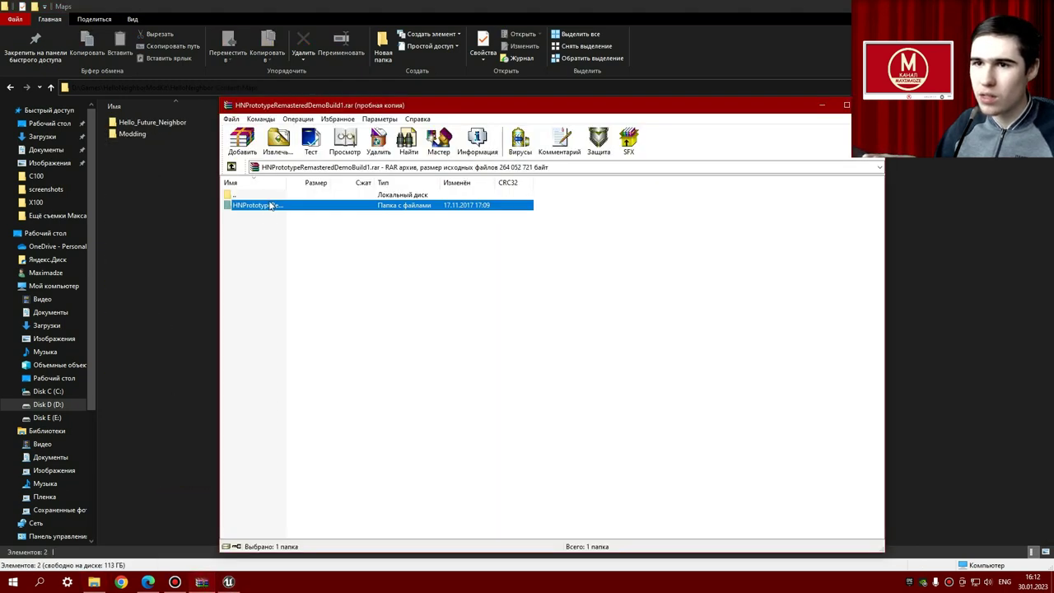
pyautogui.moveTo(191, 218); pyautogui.dragTo(157, 219)
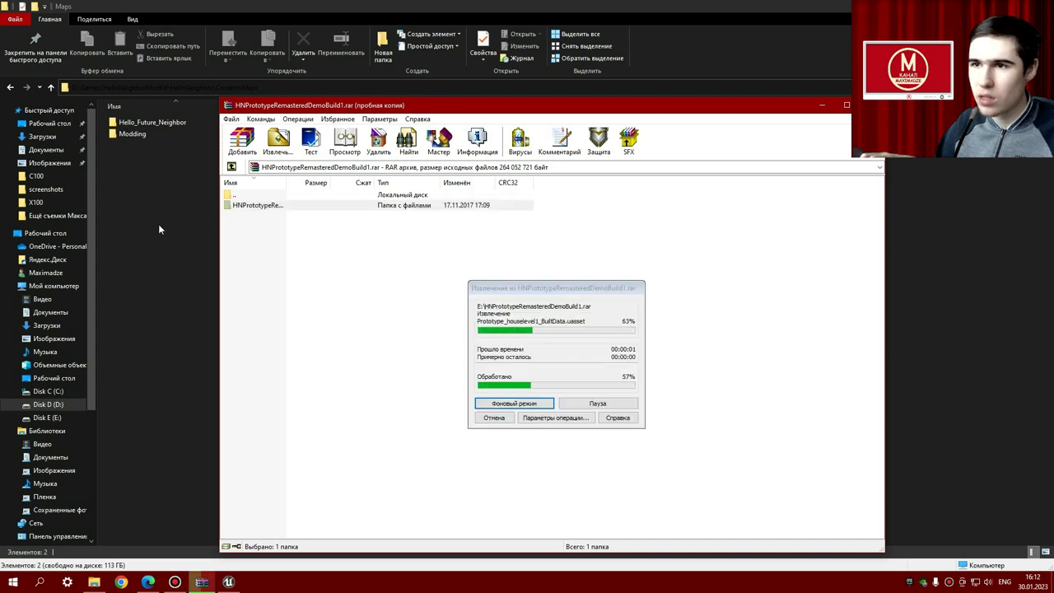
pyautogui.click(173, 228)
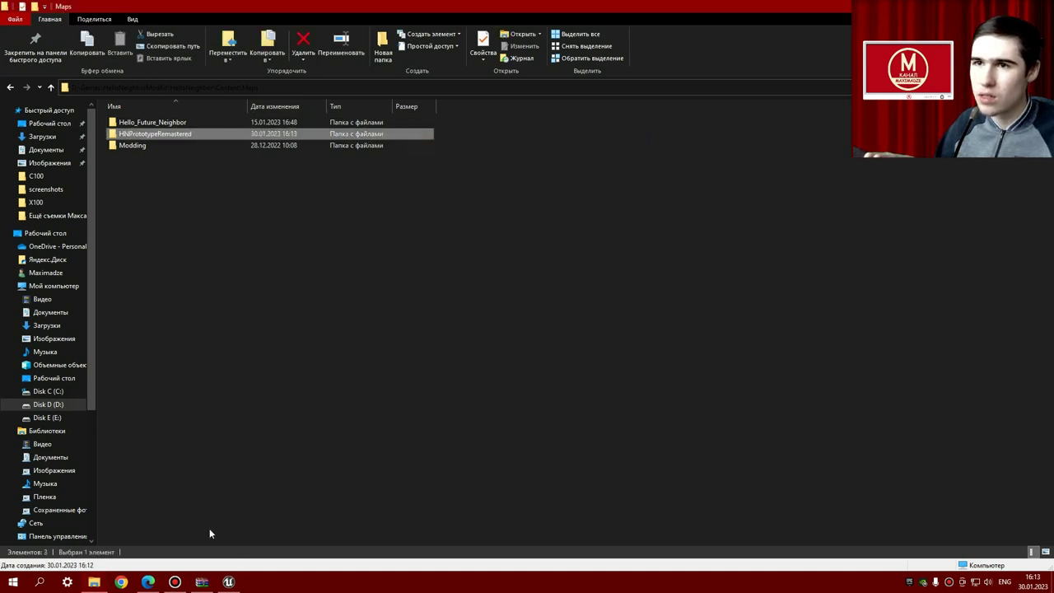
pyautogui.click(206, 582)
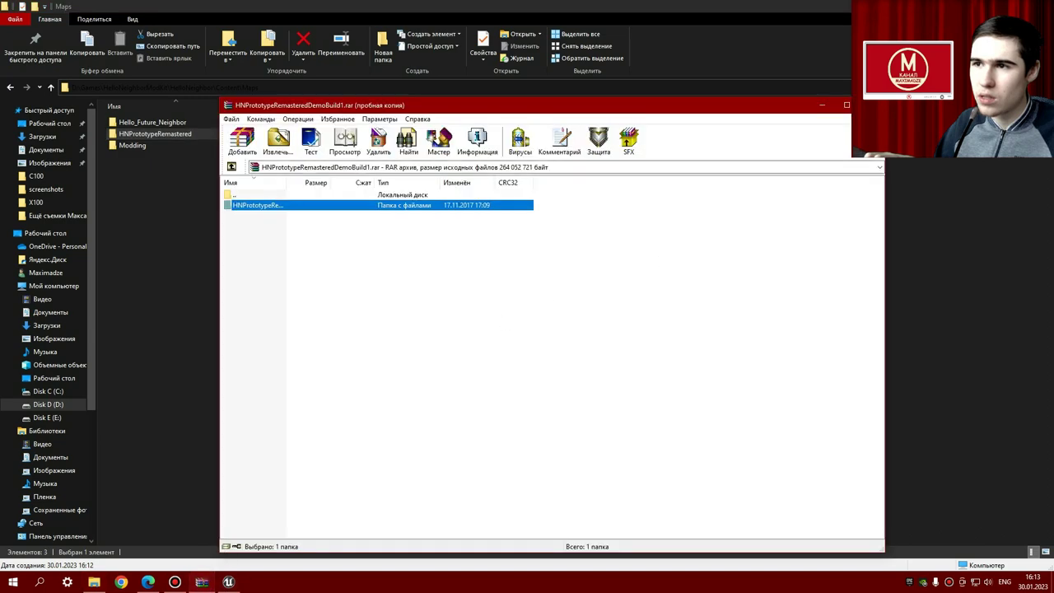
pyautogui.click(204, 582)
# - Import the detected prototype files and open Content > Maps > HNPrototypeRemastered
pyautogui.click(204, 582)
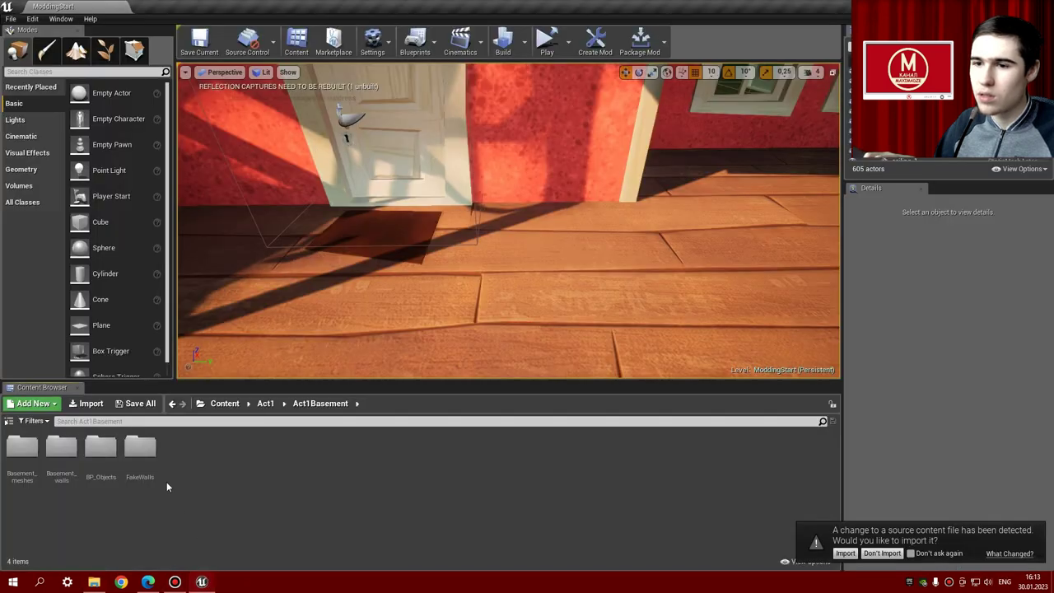
pyautogui.click(848, 554)
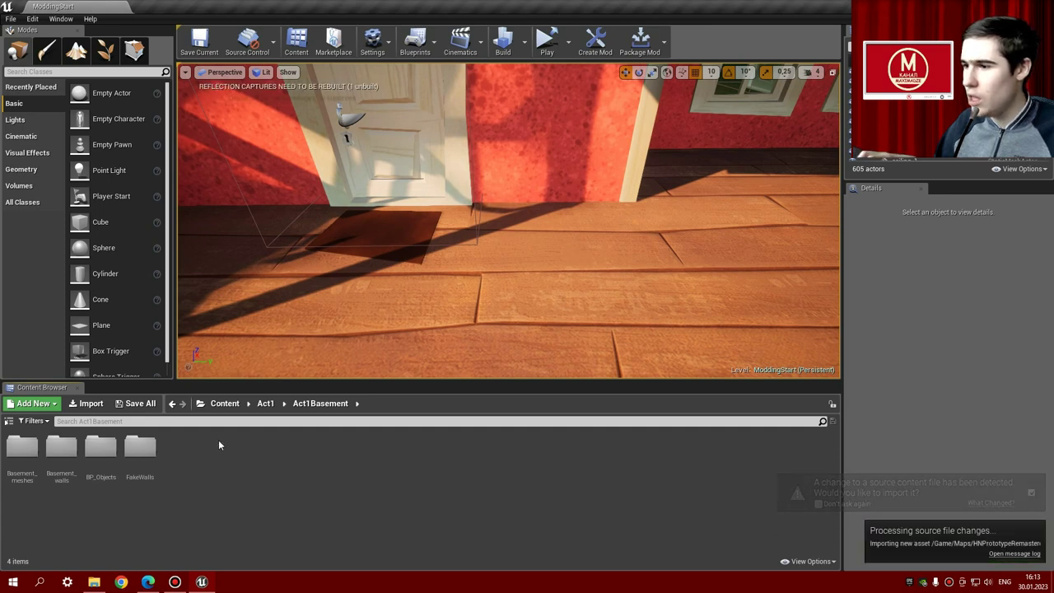
pyautogui.click(200, 403)
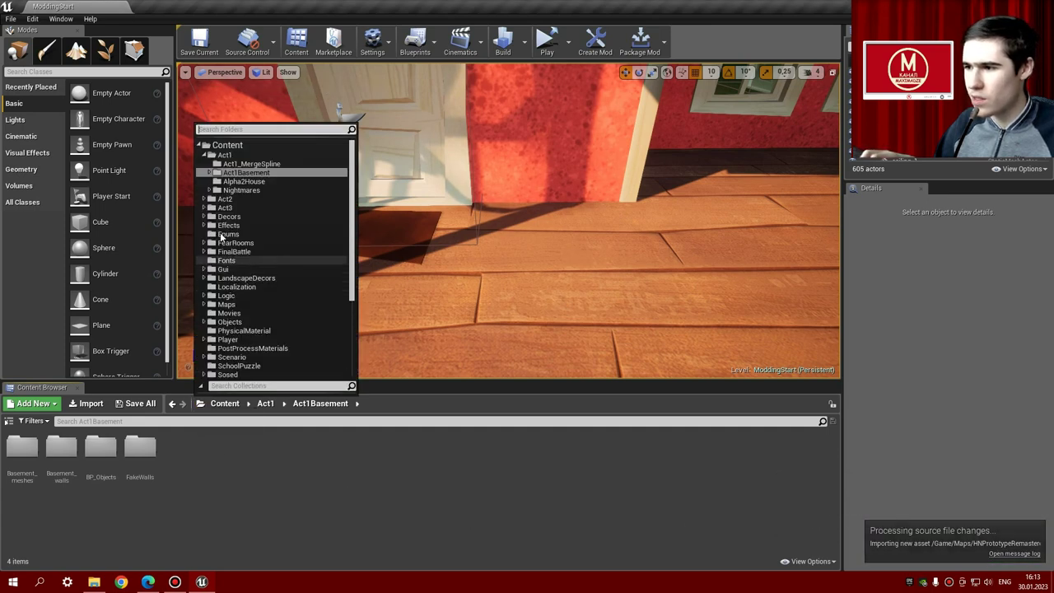
pyautogui.click(226, 305)
pyautogui.click(207, 307)
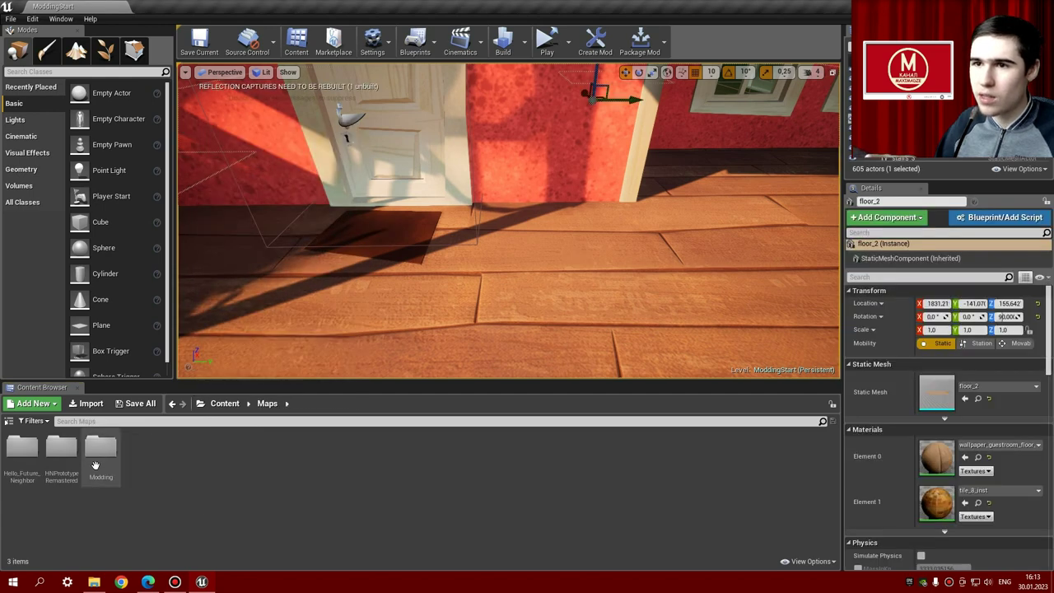
pyautogui.doubleClick(59, 453)
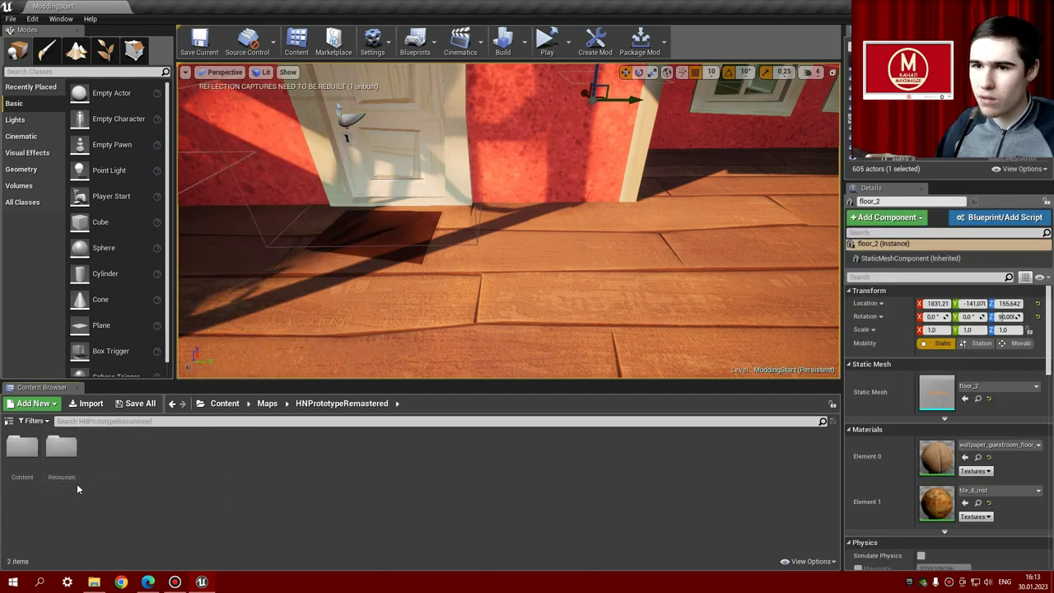
# - Check the prototype's Content and Resources folders
pyautogui.doubleClick(22, 449)
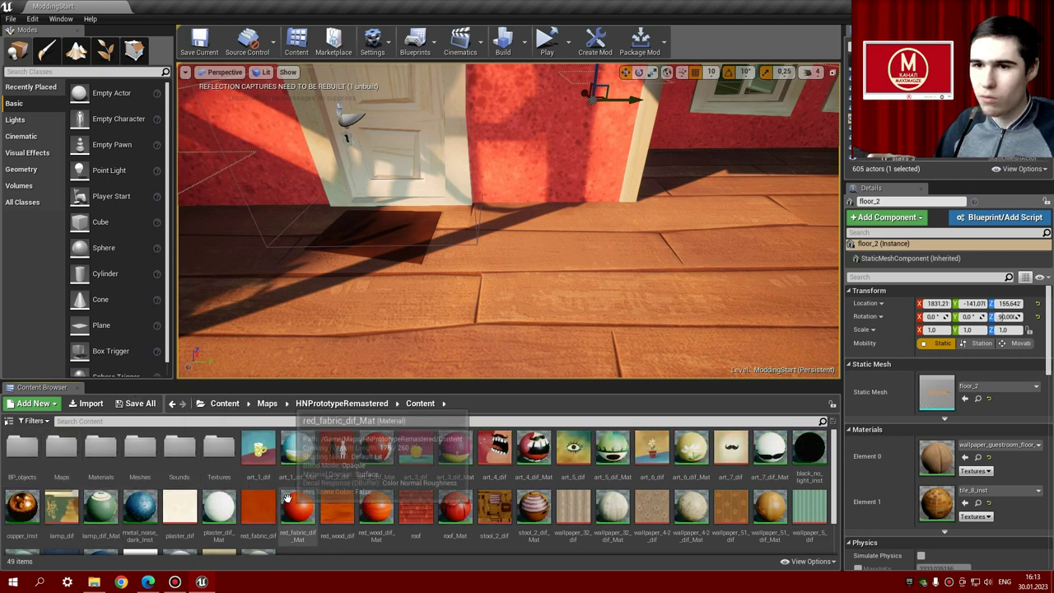
pyautogui.scroll(-1, 280, 494)
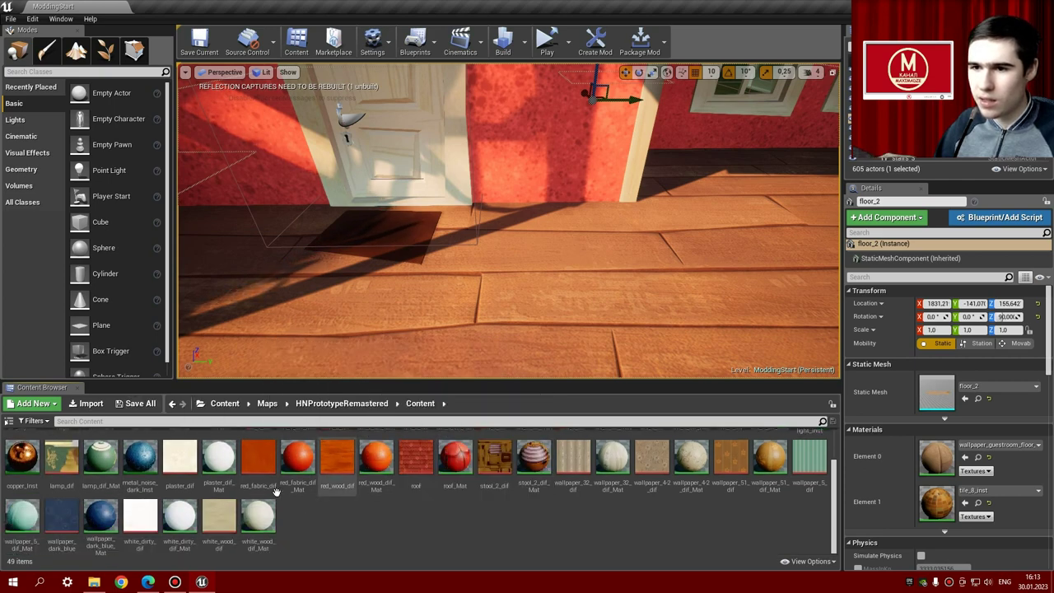
pyautogui.scroll(2, 277, 491)
pyautogui.click(172, 403)
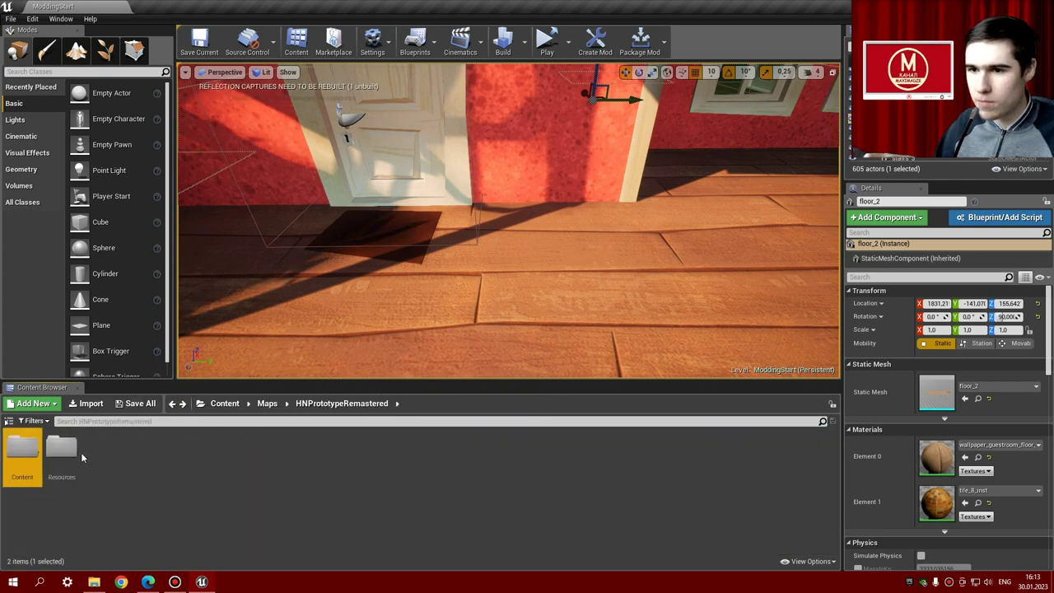
pyautogui.doubleClick(70, 458)
pyautogui.click(171, 403)
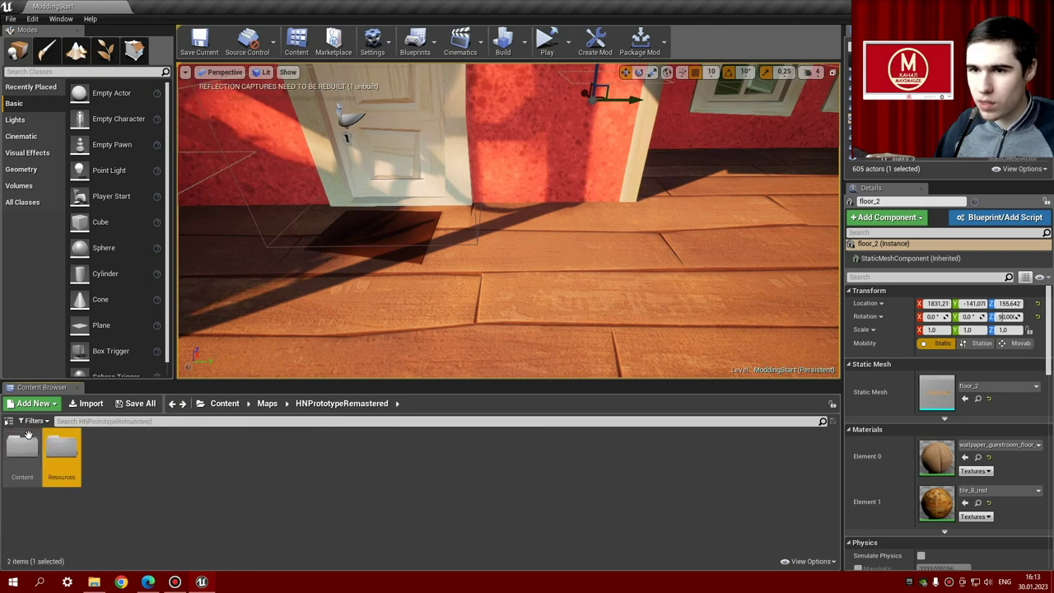
# - Open the Prototype_houselevel1 level from Content > Maps
pyautogui.doubleClick(22, 452)
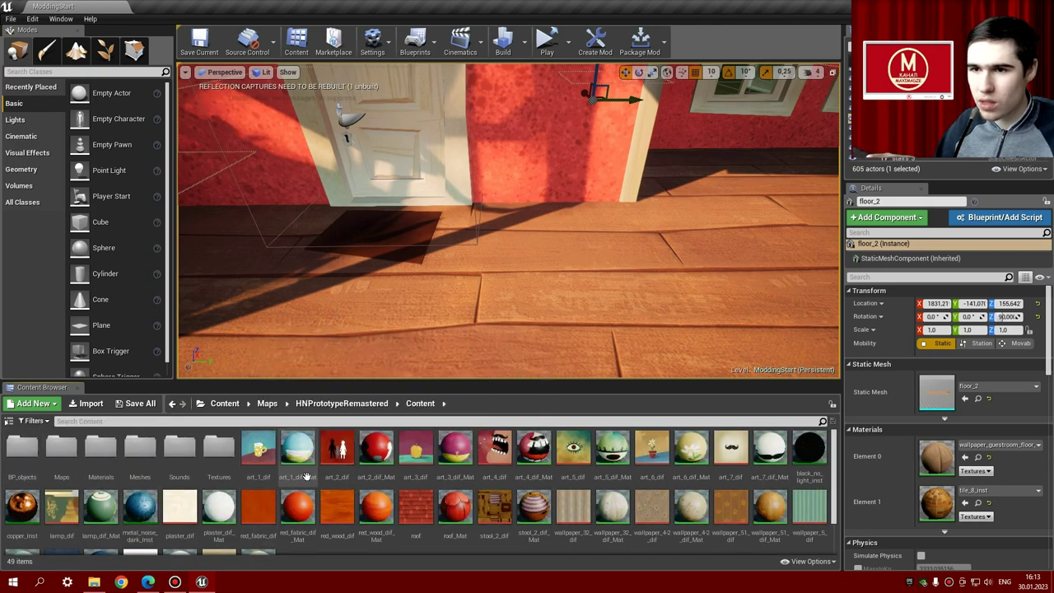
pyautogui.doubleClick(61, 457)
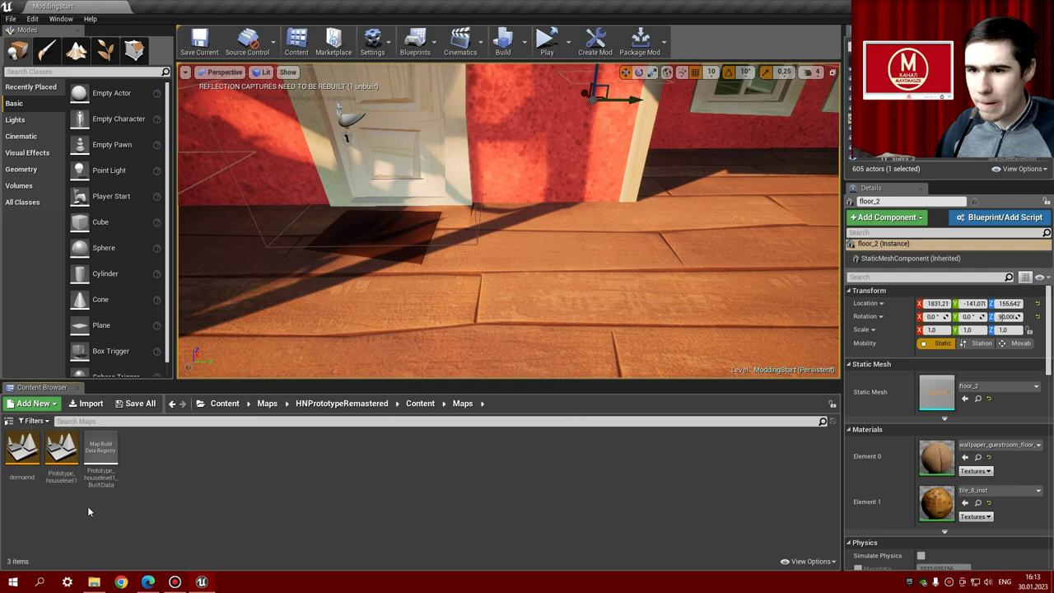
pyautogui.moveTo(62, 452)
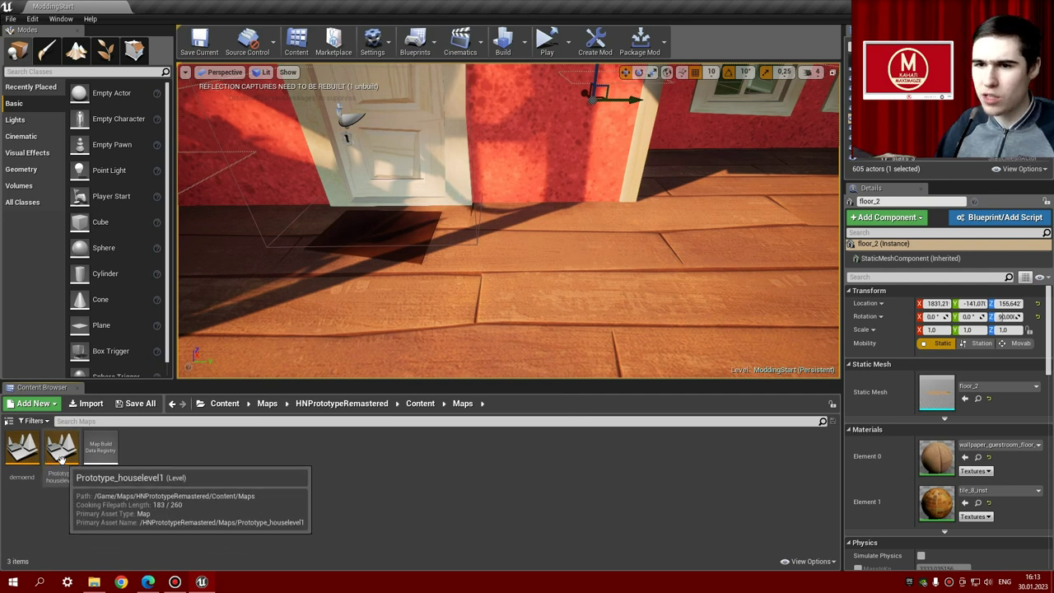
pyautogui.doubleClick(62, 452)
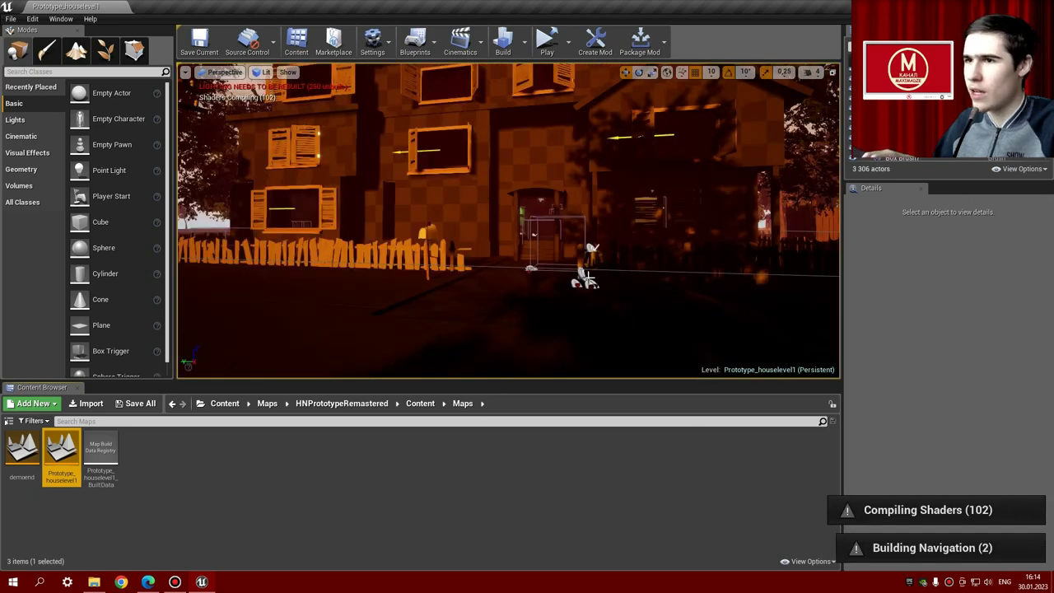
# - Orbit around the loaded house, then show the play modes with Standalone Game selected
pyautogui.moveTo(503, 207)
pyautogui.mouseDown(button='right')
pyautogui.moveTo(461, 211)
pyautogui.moveTo(495, 210)
pyautogui.moveTo(477, 211)
pyautogui.mouseUp(button='right')
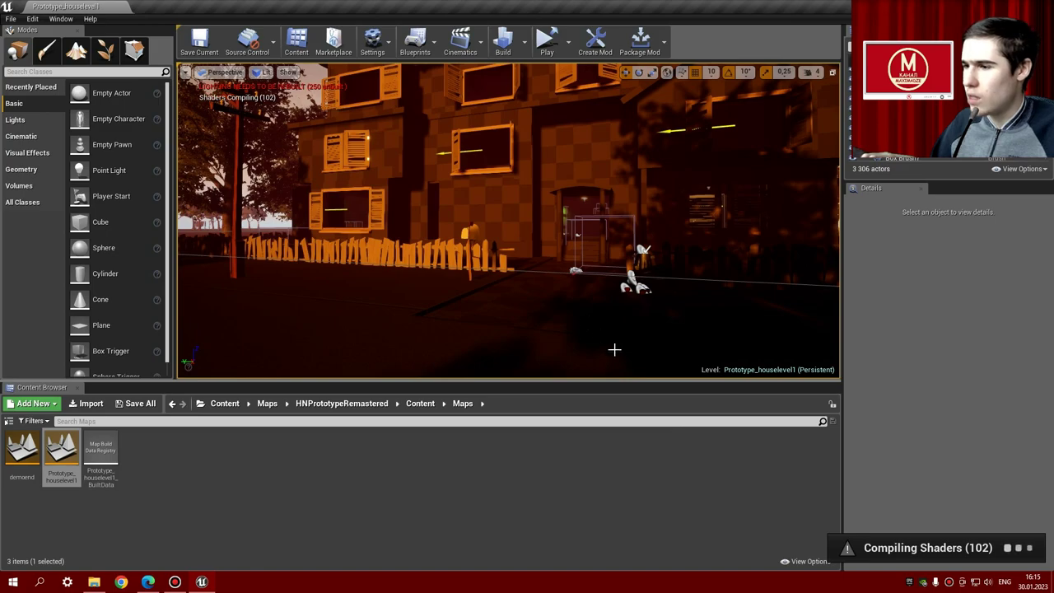
pyautogui.moveTo(511, 222)
pyautogui.mouseDown(button='right')
pyautogui.moveTo(462, 215)
pyautogui.moveTo(495, 223)
pyautogui.mouseUp(button='right')
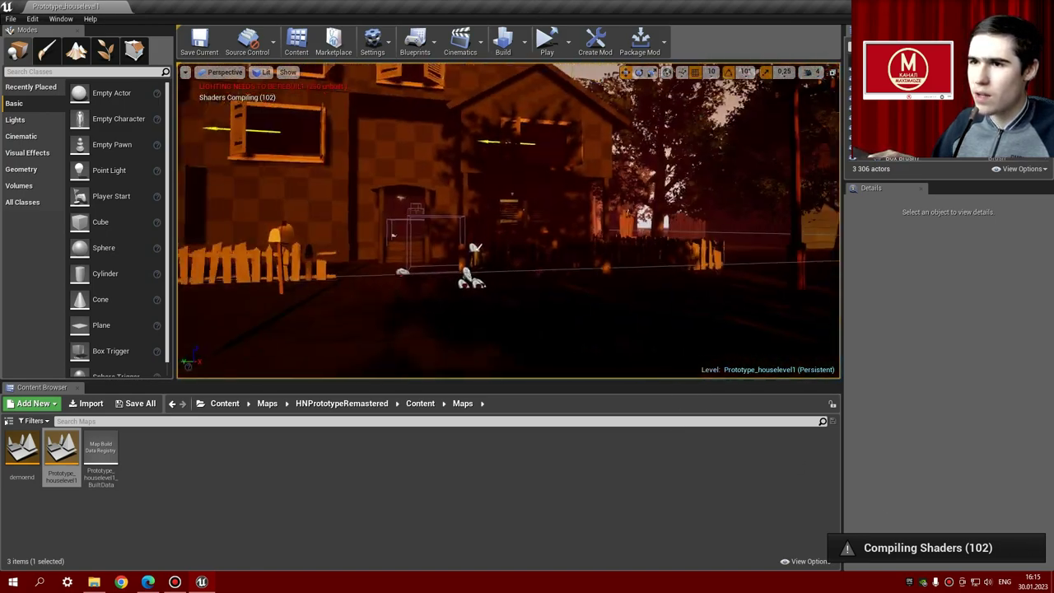
pyautogui.moveTo(476, 356); pyautogui.dragTo(476, 356, button='right')
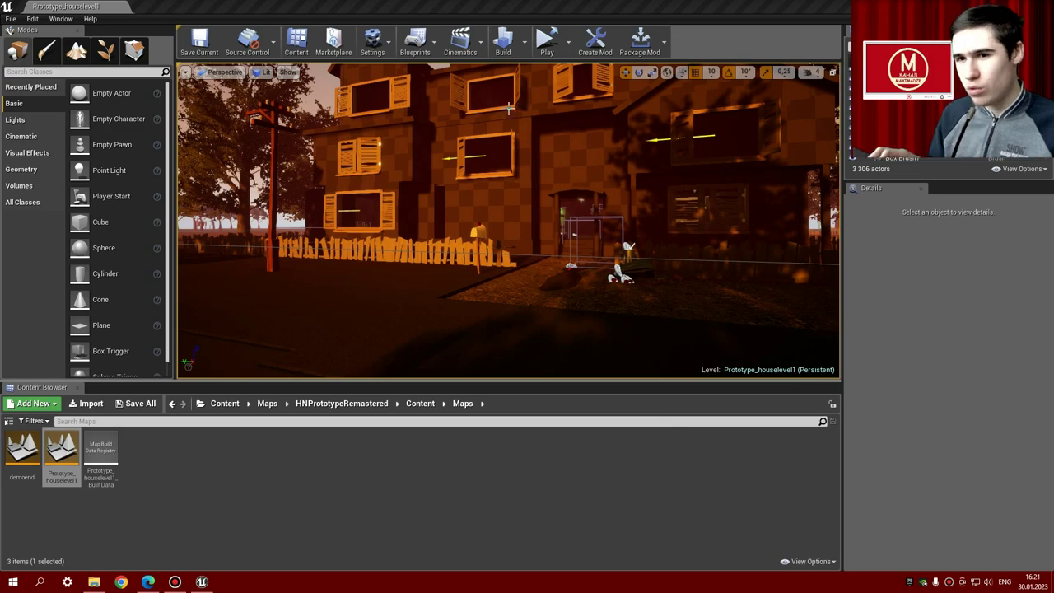
pyautogui.moveTo(505, 198); pyautogui.dragTo(505, 199, button='right')
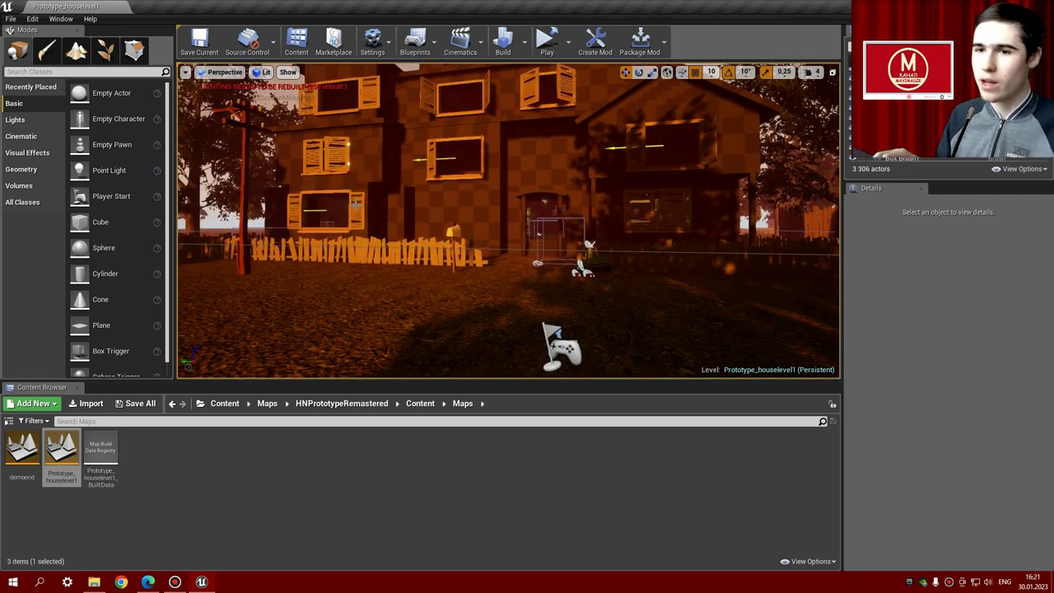
pyautogui.click(569, 43)
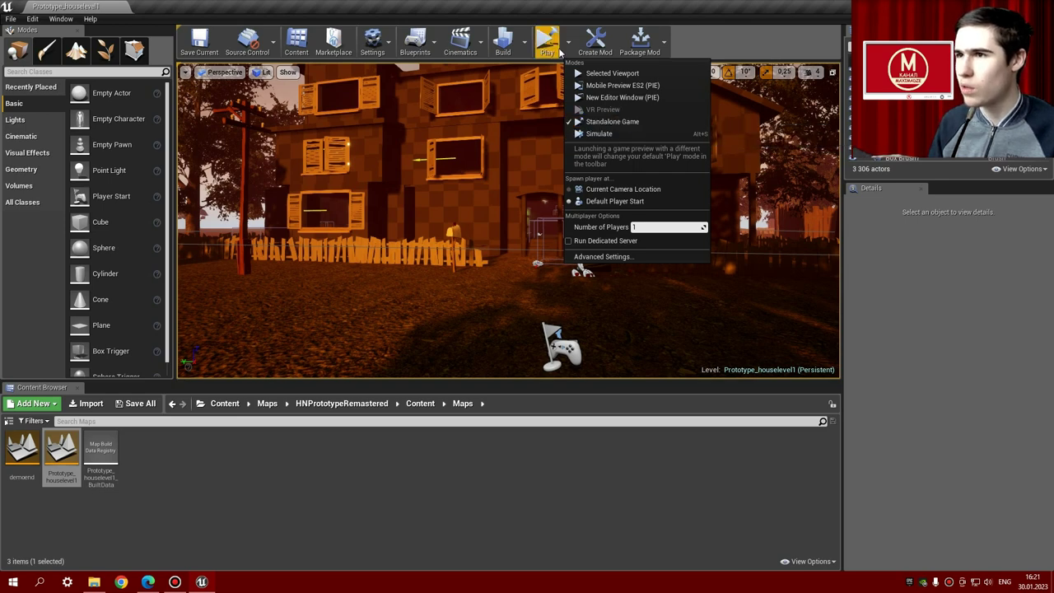
# - Play Prototype_houselevel1 standalone, accepting the thirdfloor and HNPrototypeRemastered plugin warnings
pyautogui.click(557, 49)
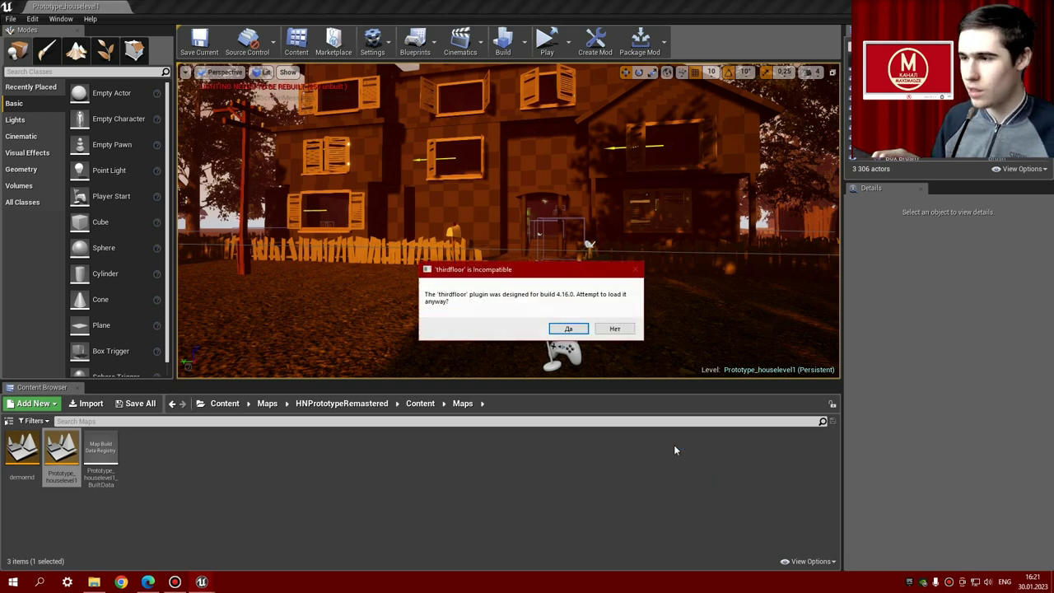
pyautogui.click(558, 331)
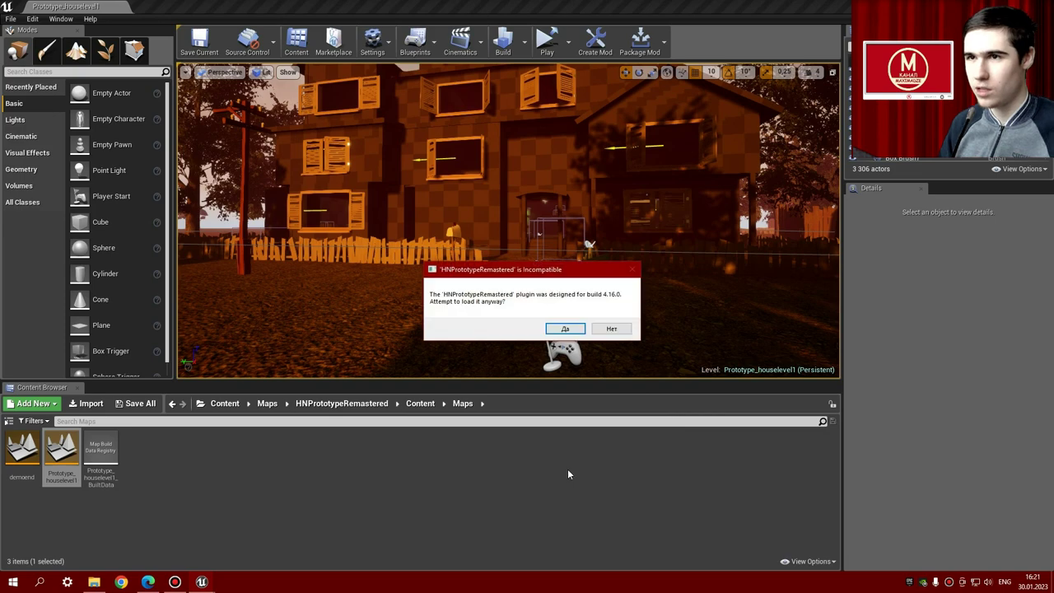
pyautogui.click(568, 331)
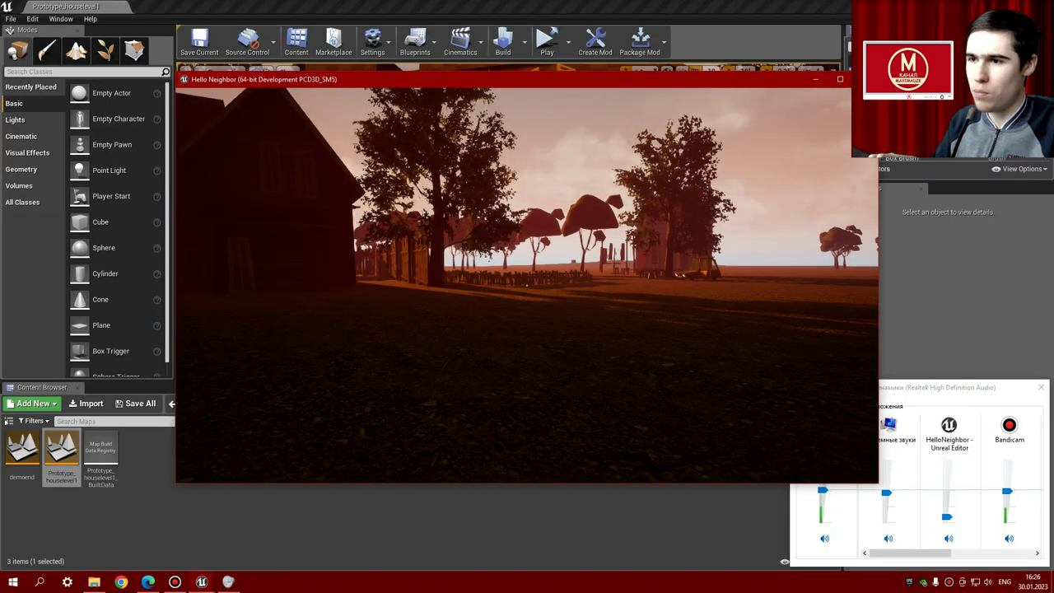
# - Lower Hello Neighbor's volume to 5 in the Volume Mixer and resume the game
pyautogui.press('Escape')
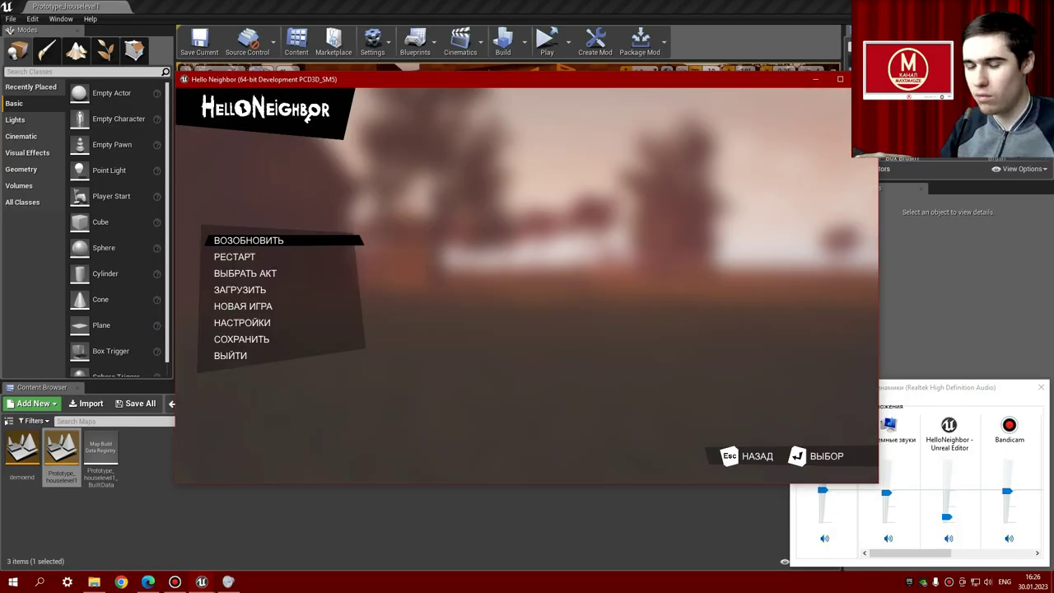
pyautogui.press('super')
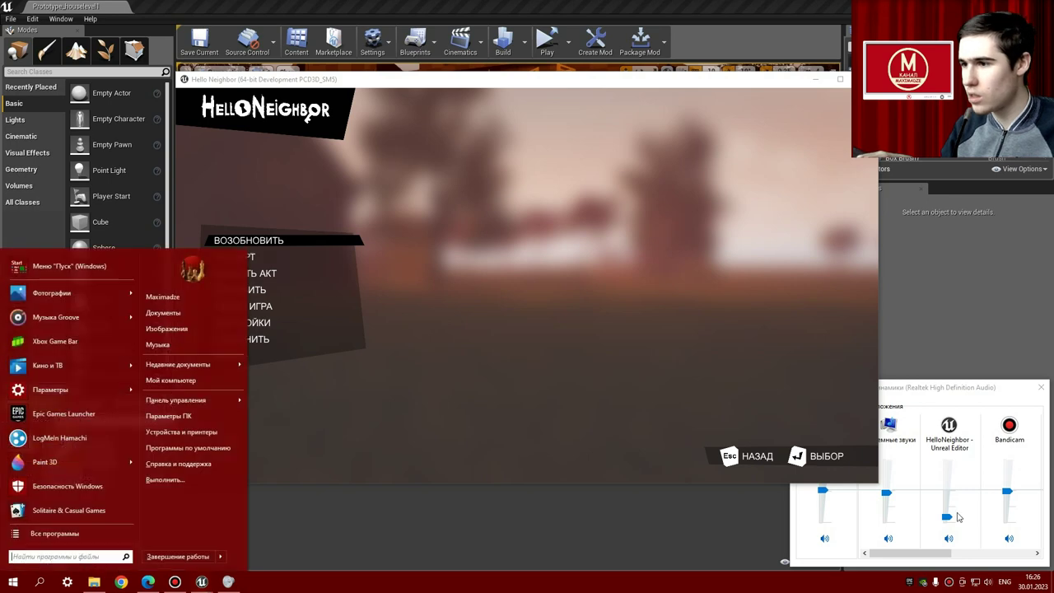
pyautogui.click(947, 521)
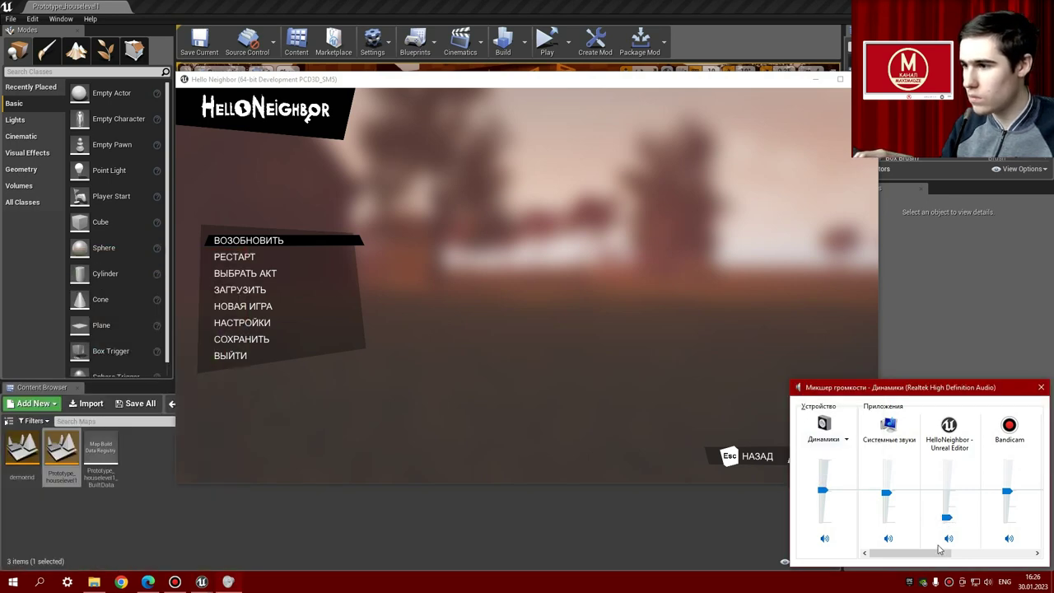
pyautogui.moveTo(944, 552); pyautogui.dragTo(1026, 560)
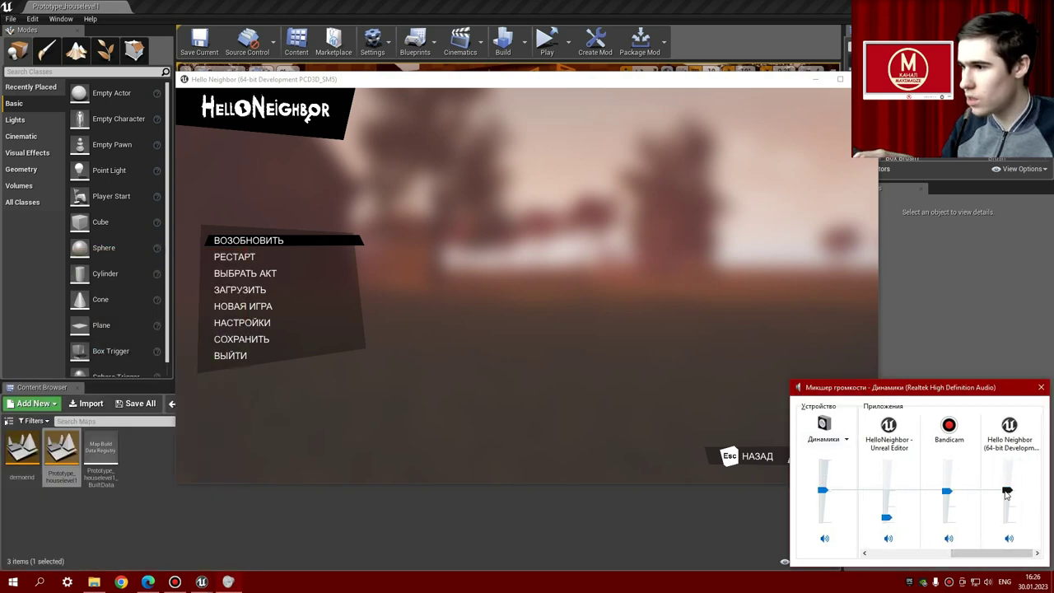
pyautogui.moveTo(1008, 492); pyautogui.dragTo(1011, 520)
pyautogui.click(640, 381)
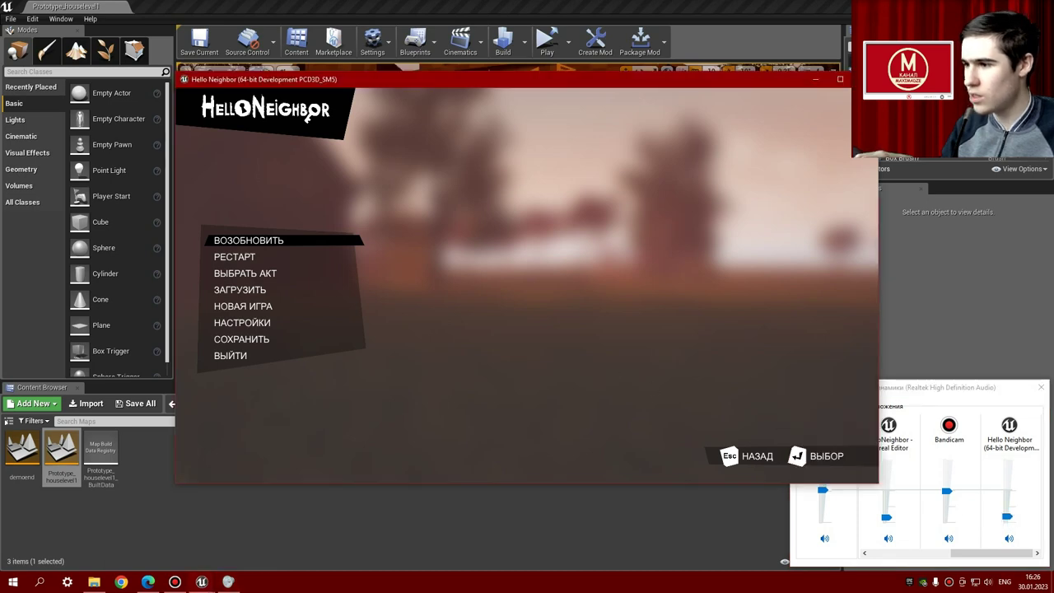
pyautogui.press('Escape')
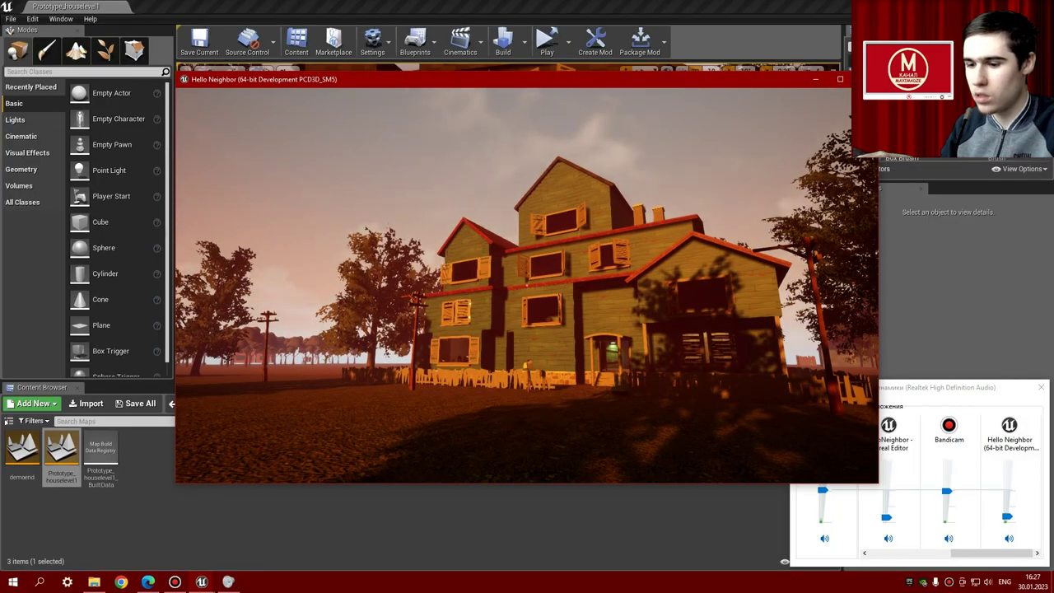
# - Quit the game through the pause menu's Выйти option, confirming Да
pyautogui.press('Escape')
pyautogui.press('Up')
pyautogui.press('Return')
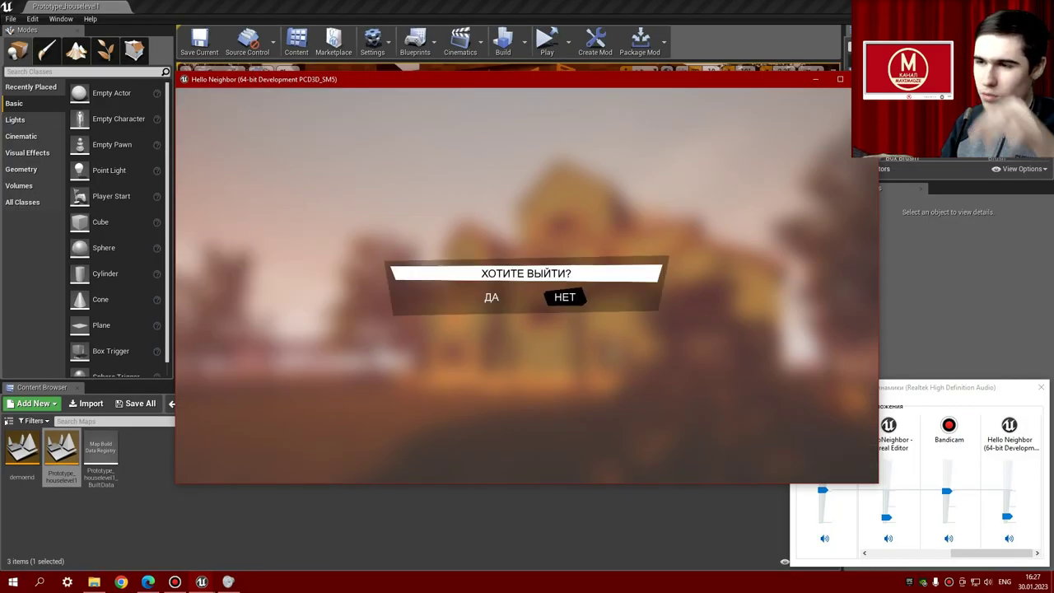
pyautogui.press('Left')
pyautogui.press('Return')
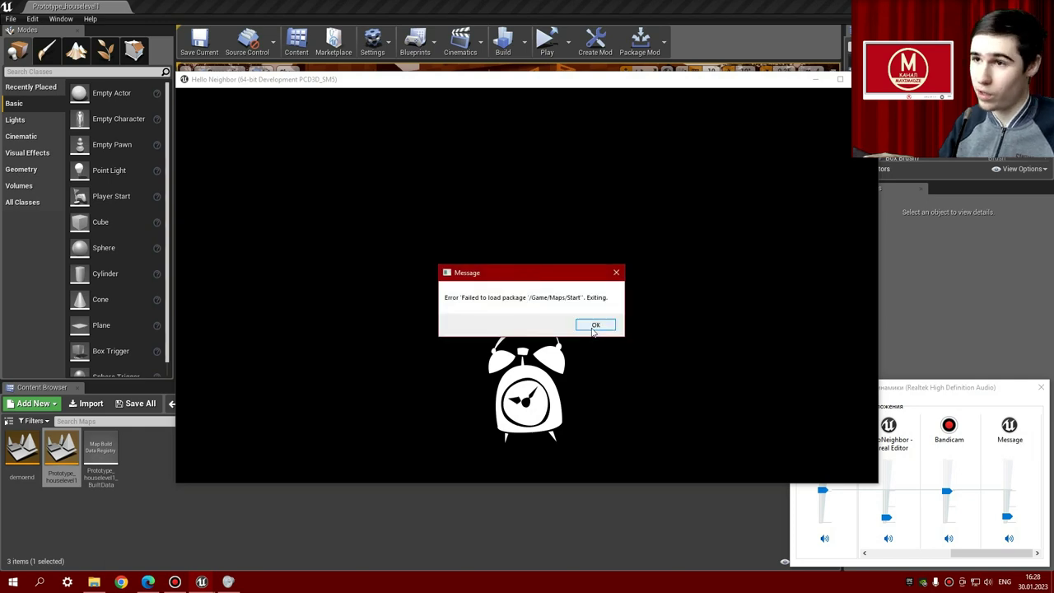
# - Dismiss the 'Failed to load package' error and look around the house in the editor viewport
pyautogui.click(594, 327)
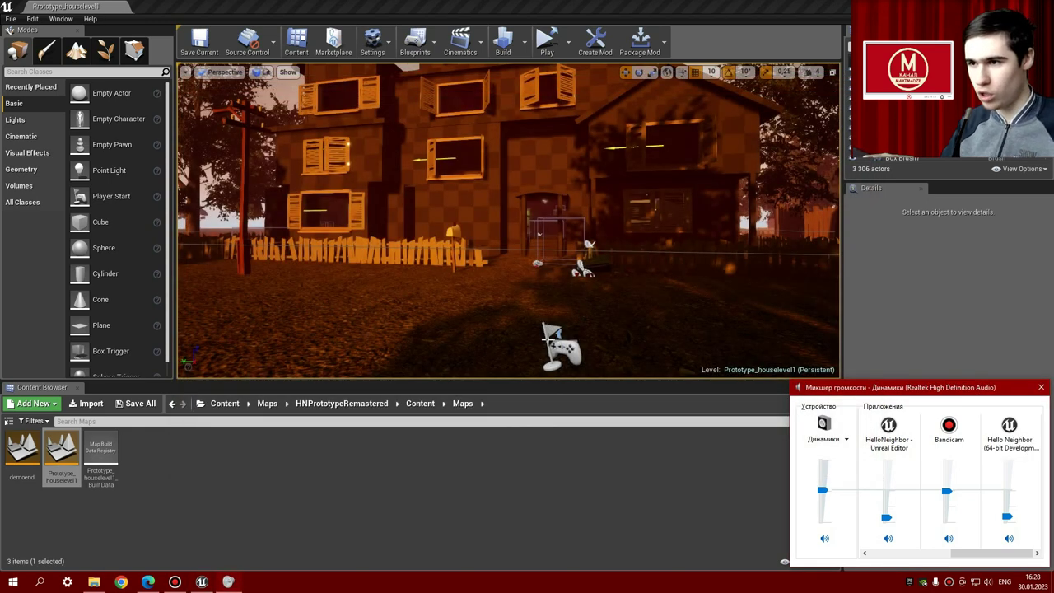
pyautogui.moveTo(577, 251)
pyautogui.mouseDown(button='right')
pyautogui.moveTo(618, 264)
pyautogui.moveTo(576, 264)
pyautogui.mouseUp(button='right')
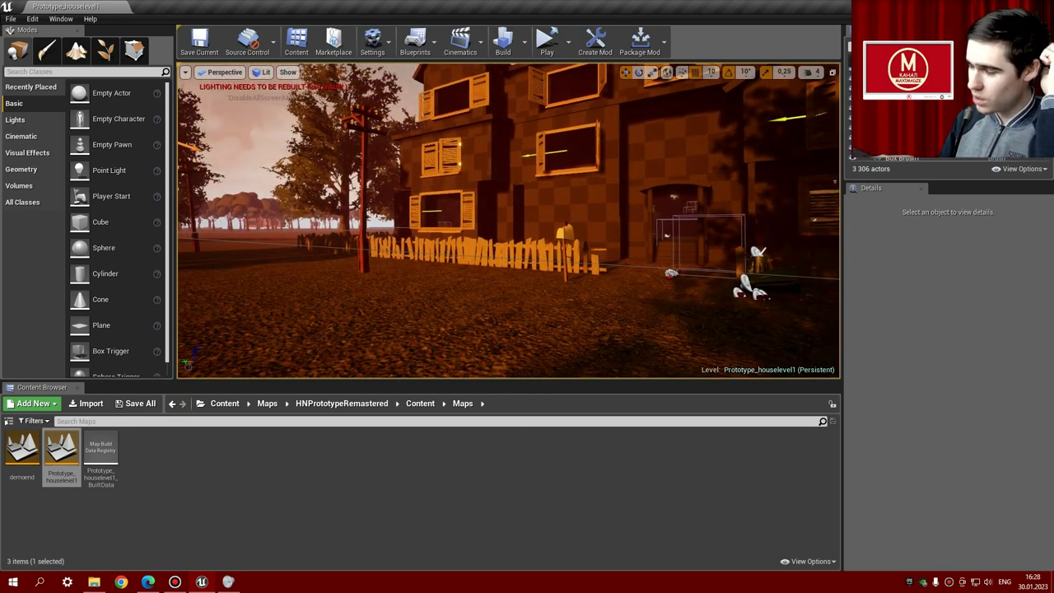
pyautogui.moveTo(576, 263)
pyautogui.mouseDown(button='right')
pyautogui.moveTo(560, 264)
pyautogui.moveTo(577, 264)
pyautogui.mouseUp(button='right')
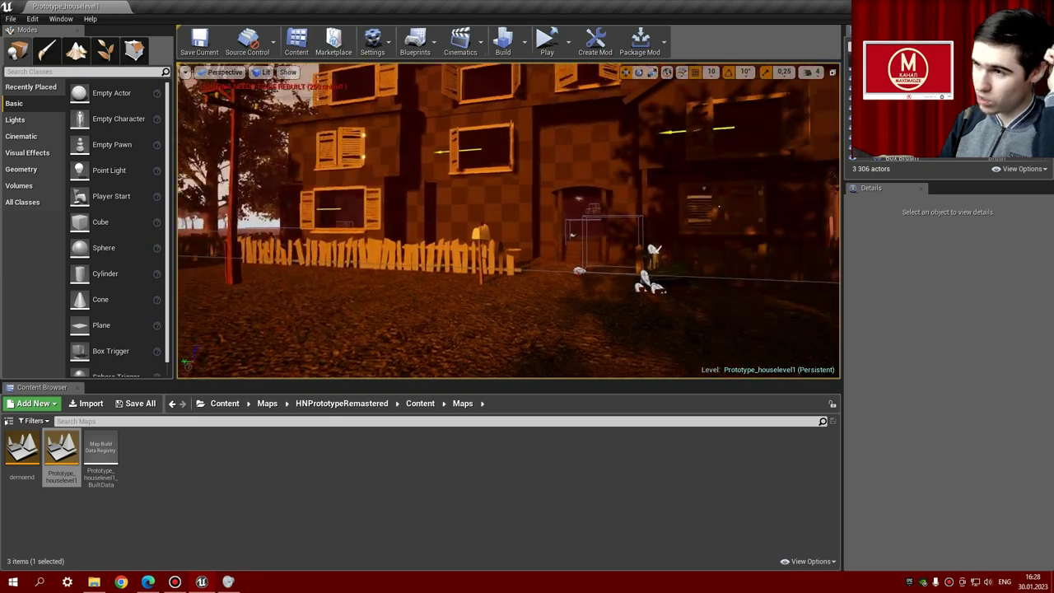
pyautogui.moveTo(606, 271); pyautogui.dragTo(606, 271, button='right')
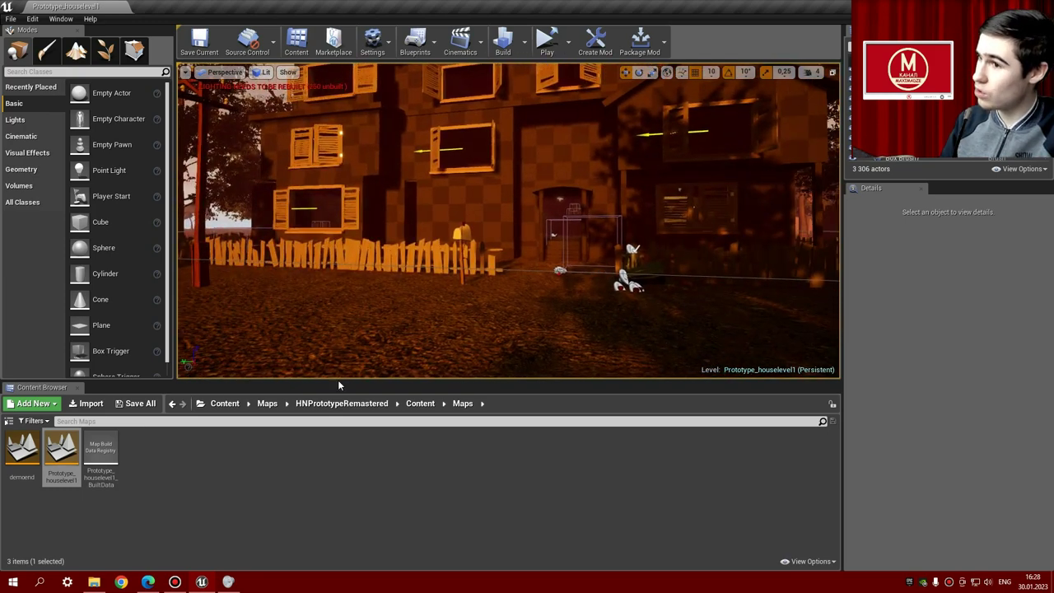
pyautogui.click(95, 583)
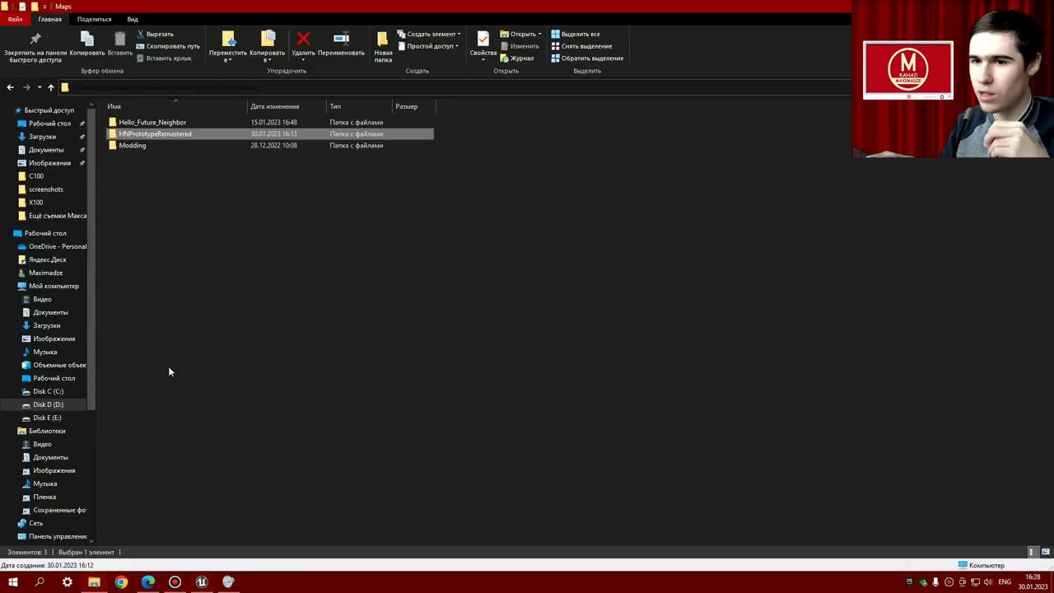
# - Go up to the kit folder and open HelloNeighbor > Saved > SaveGames
pyautogui.click(11, 89)
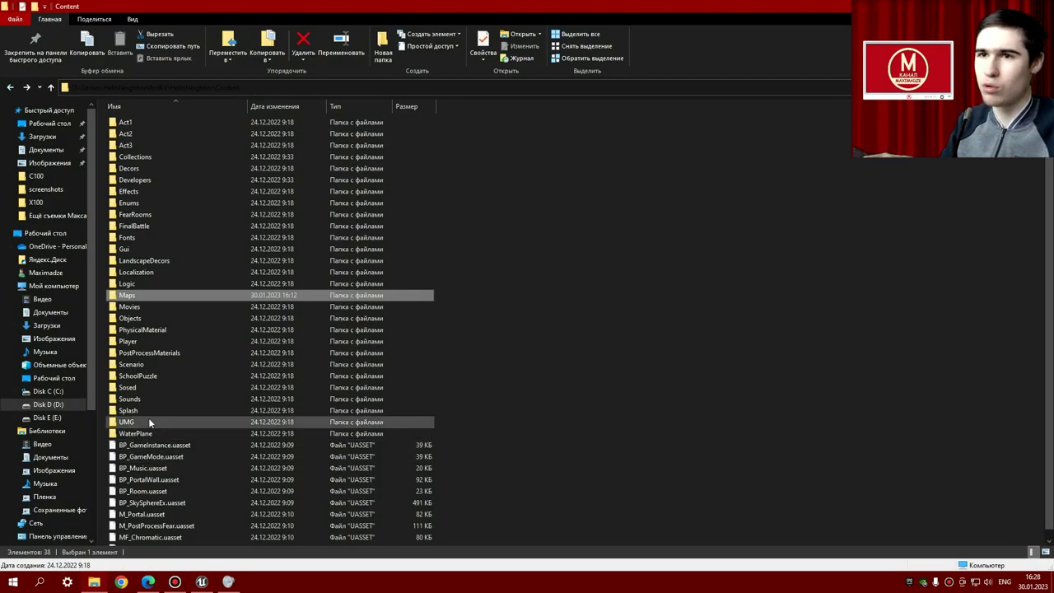
pyautogui.click(10, 89)
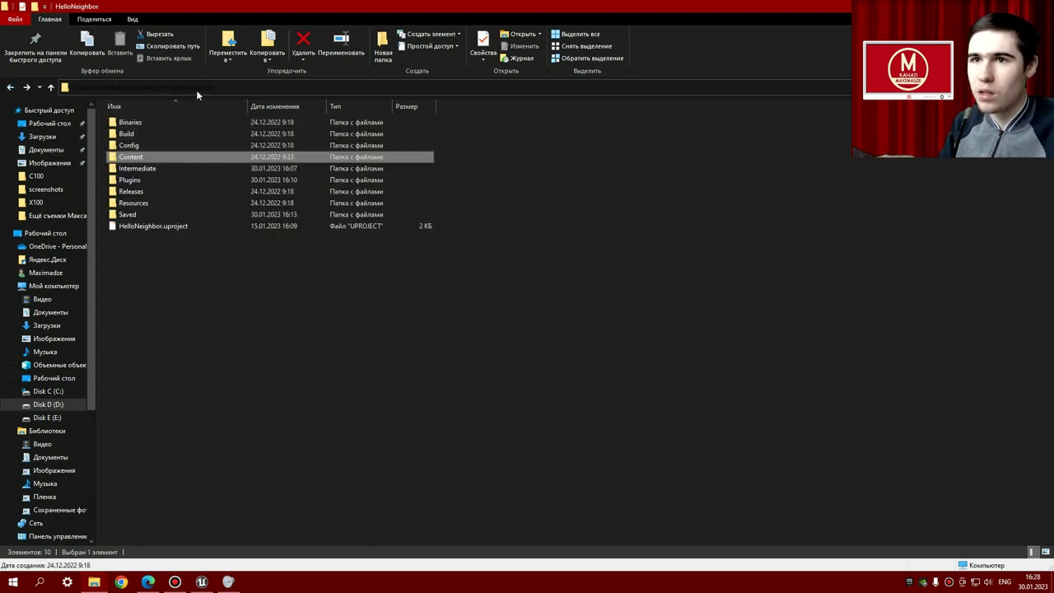
pyautogui.click(10, 87)
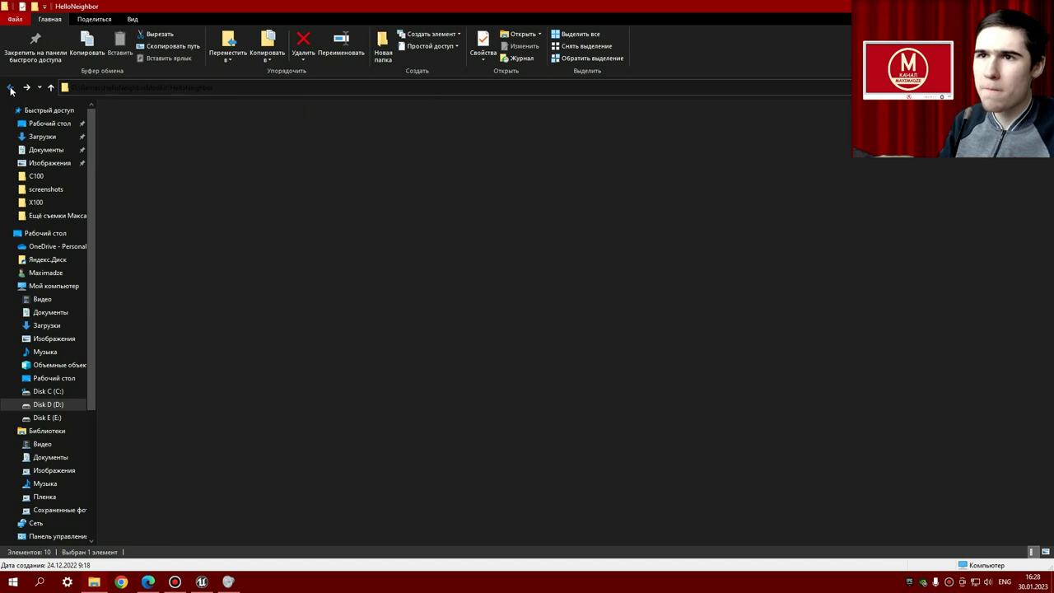
pyautogui.doubleClick(153, 162)
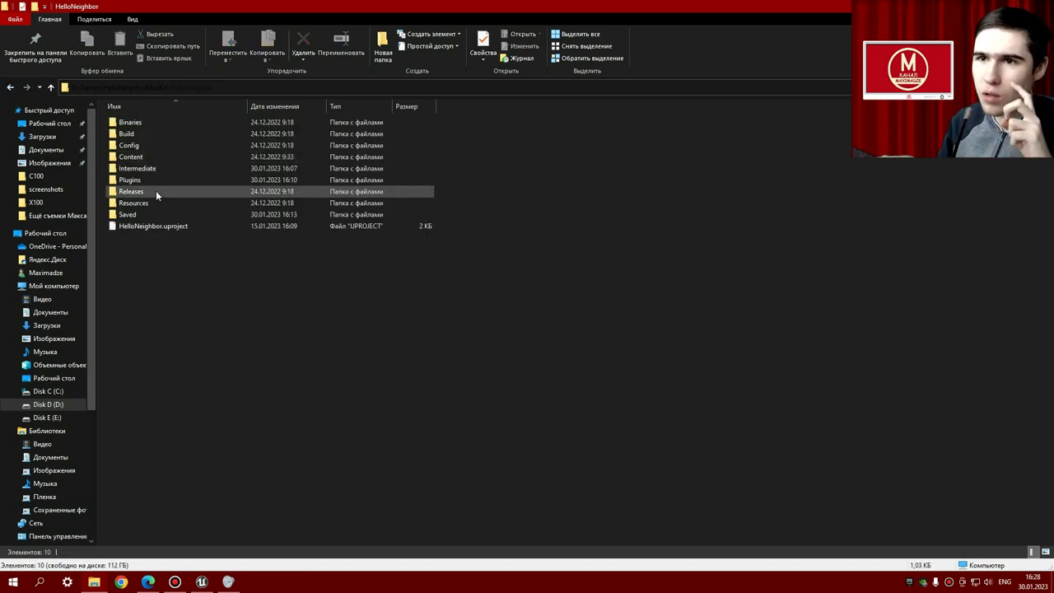
pyautogui.doubleClick(152, 215)
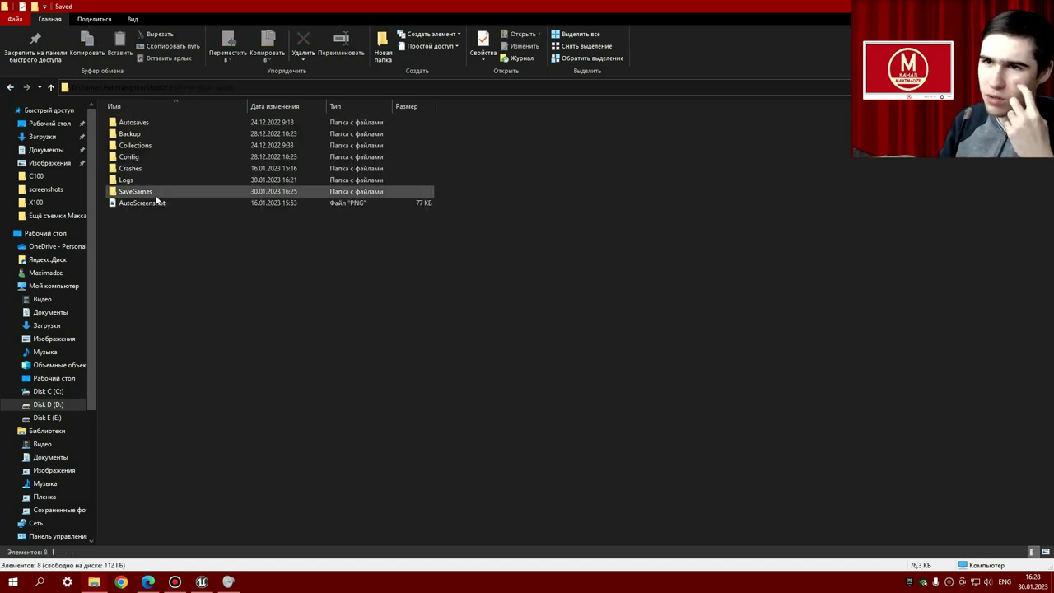
pyautogui.doubleClick(155, 193)
# - Delete the four .sav files, then return to the editor
pyautogui.moveTo(183, 231); pyautogui.dragTo(143, 120)
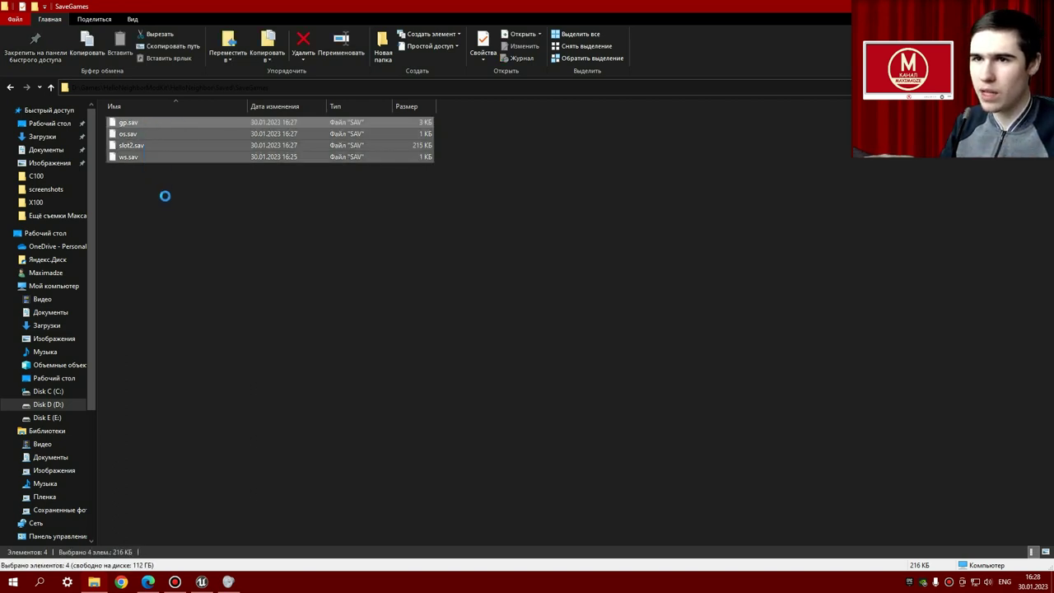
pyautogui.click(197, 284)
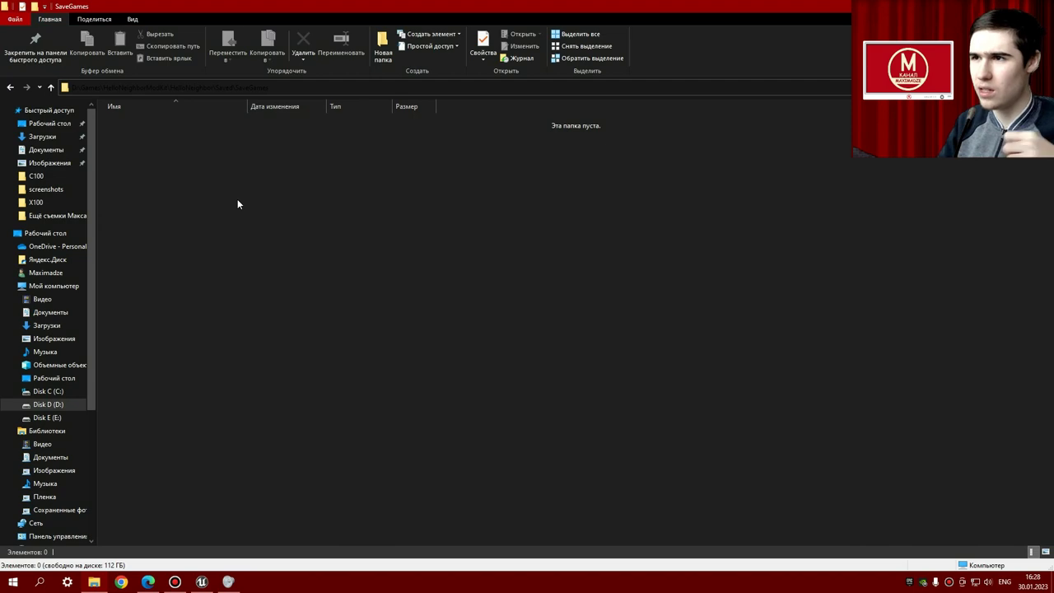
pyautogui.click(205, 584)
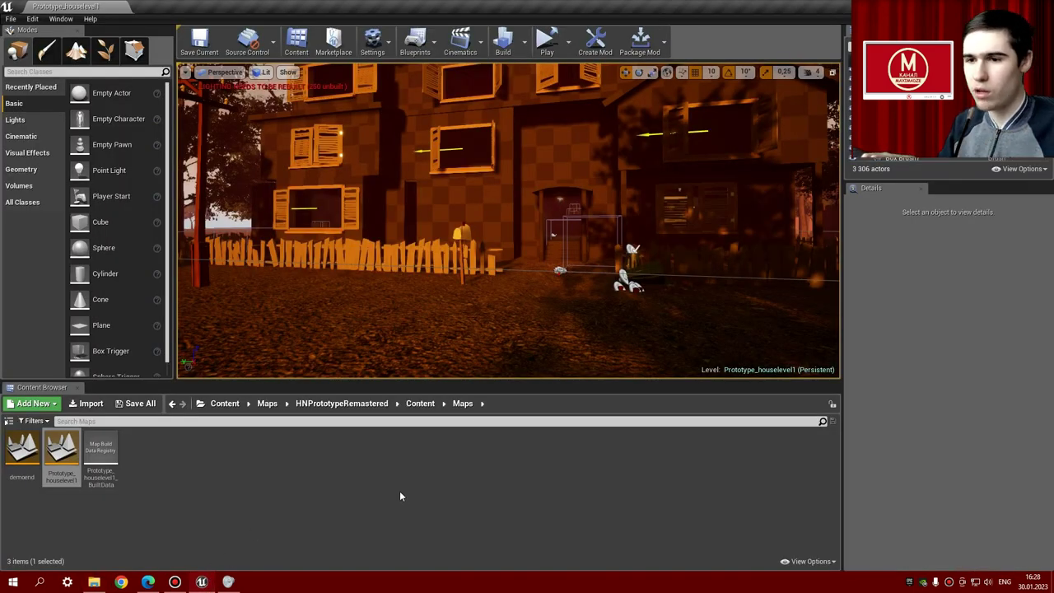
pyautogui.moveTo(613, 248); pyautogui.dragTo(613, 248, button='right')
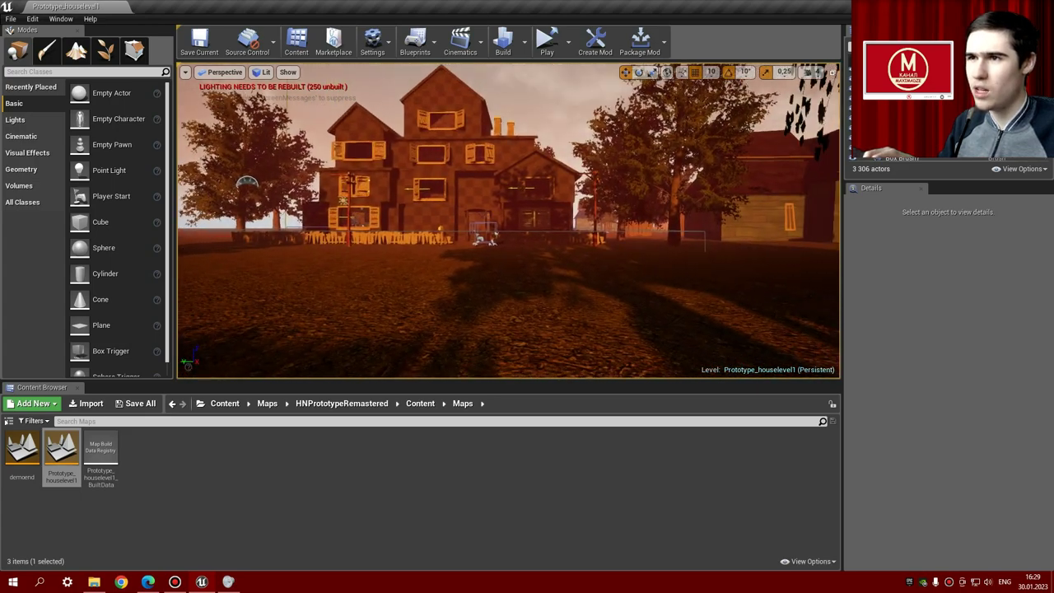
pyautogui.moveTo(613, 247); pyautogui.dragTo(613, 248, button='right')
pyautogui.press('w')
pyautogui.press('w')
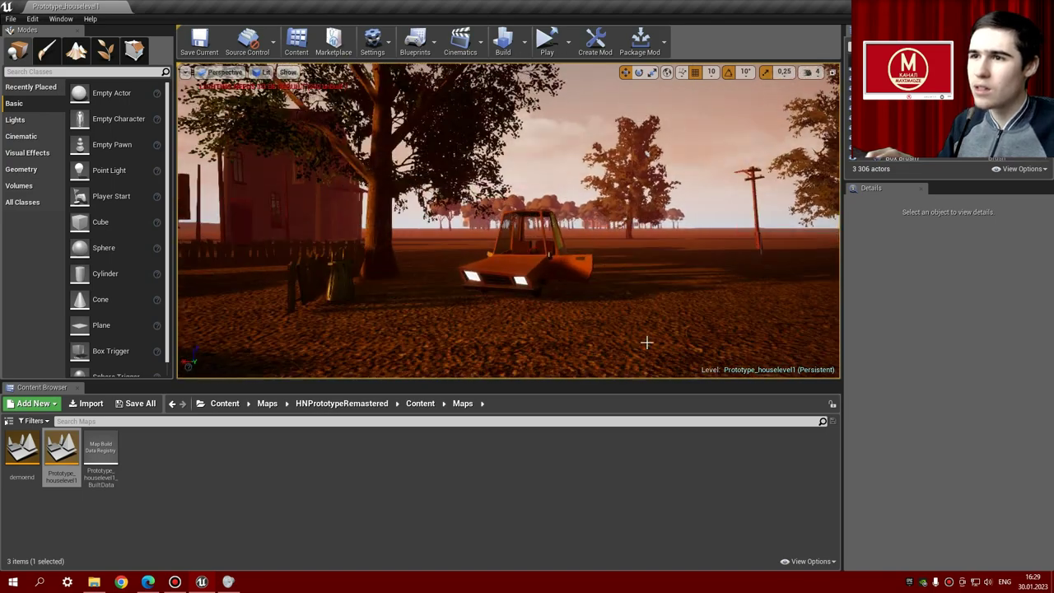
pyautogui.moveTo(645, 338); pyautogui.dragTo(645, 338, button='right')
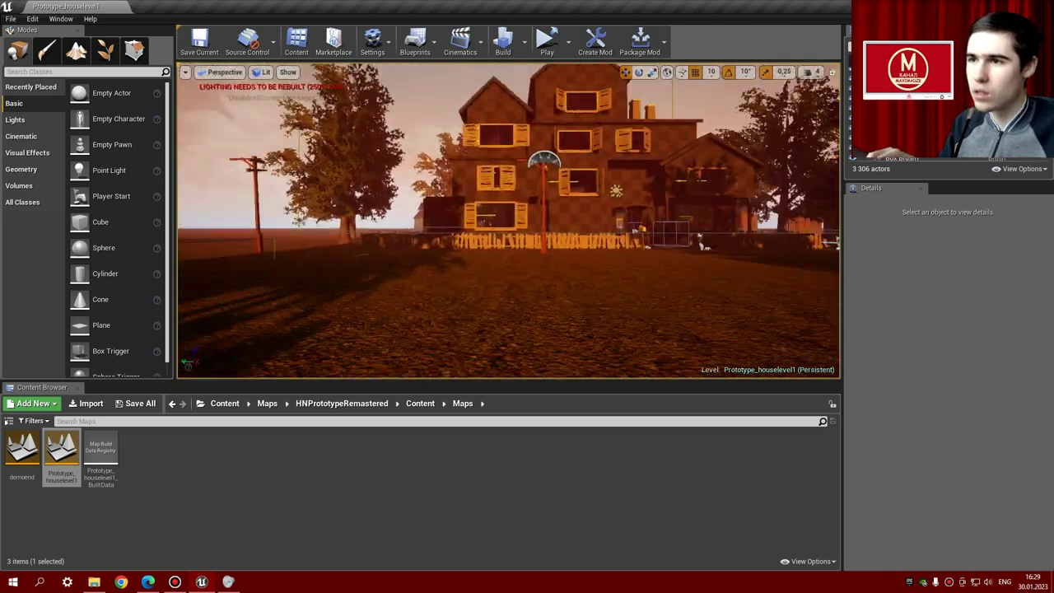